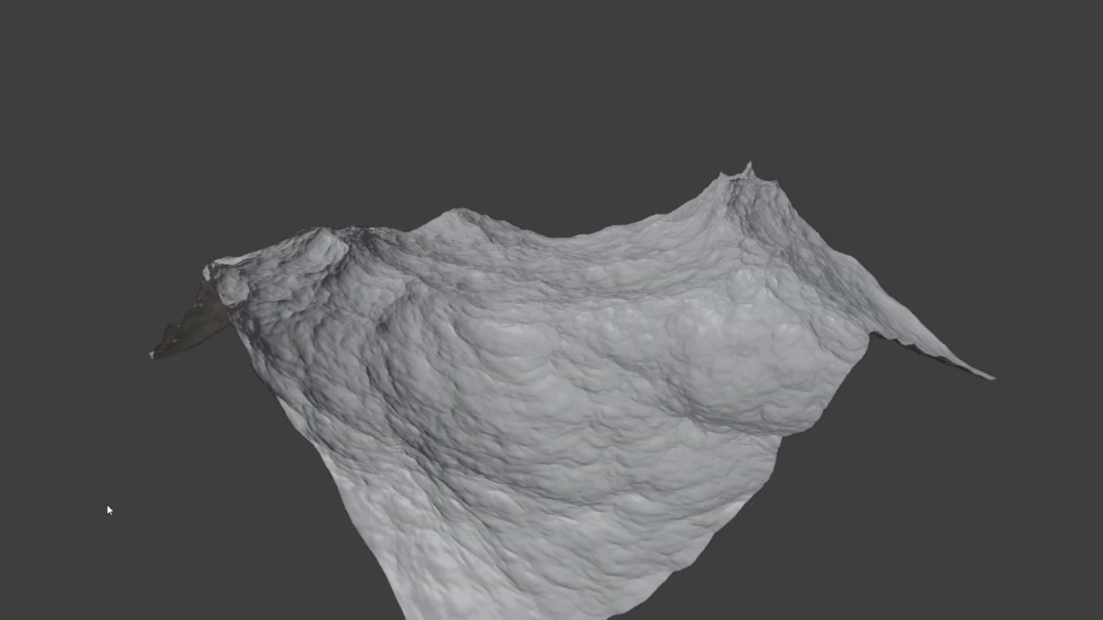
Step: Bring up the viewport shading options while previewing the finished terrain
{"action": "key", "text": "z"}
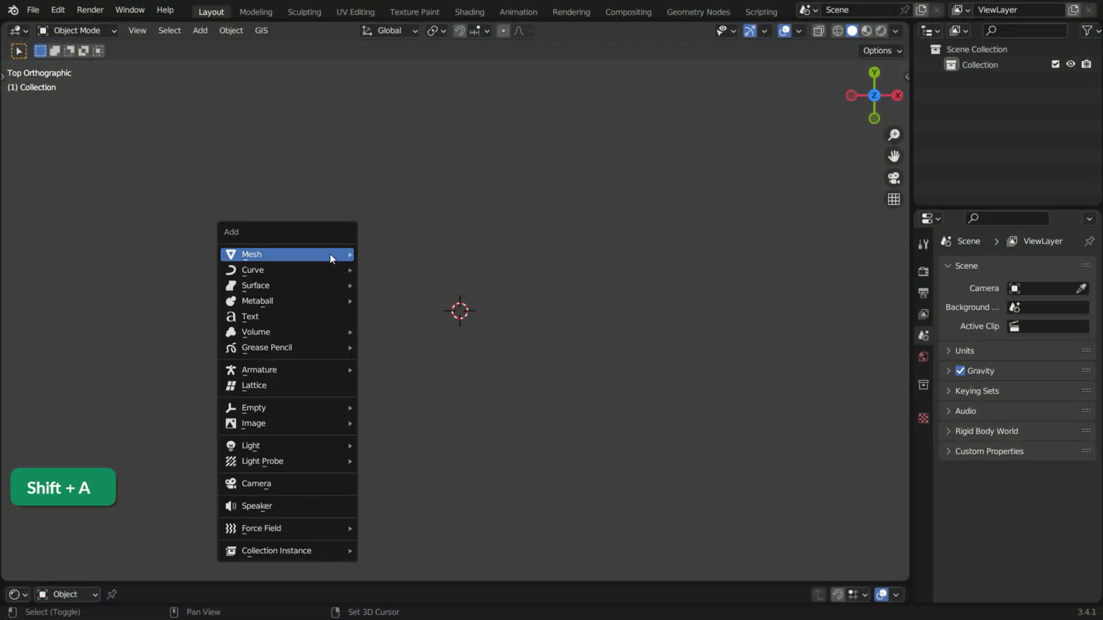
{"action": "mouse_move", "coordinate": [252, 254]}
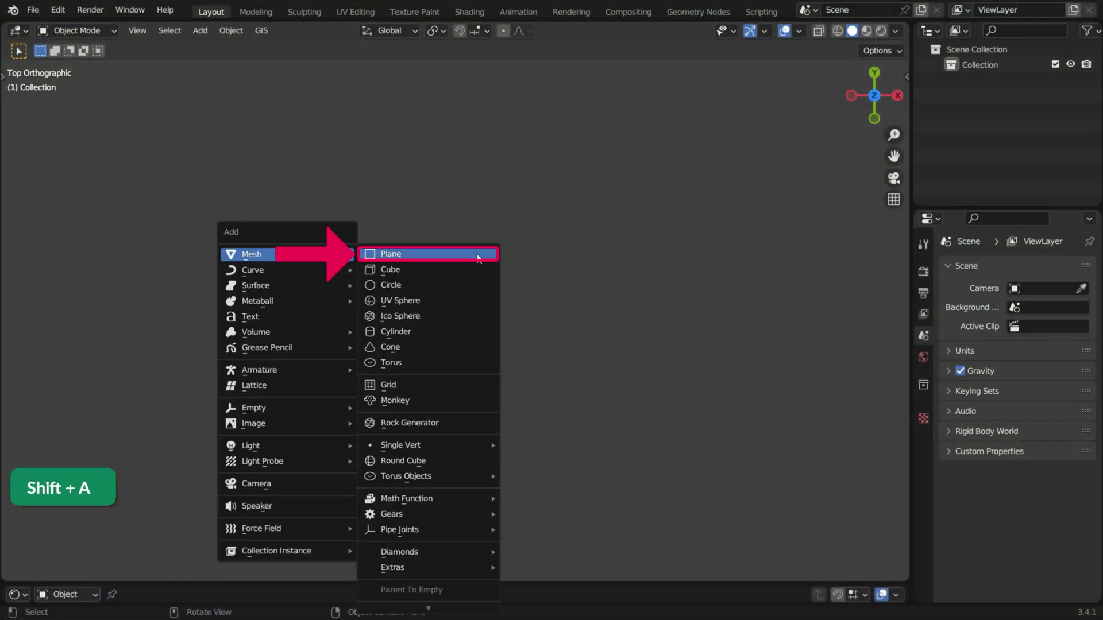
Step: Add a plane, scale it up 10x, shade it smooth and apply its scale
{"action": "left_click", "coordinate": [477, 254]}
{"action": "key", "text": "ctrl+z"}
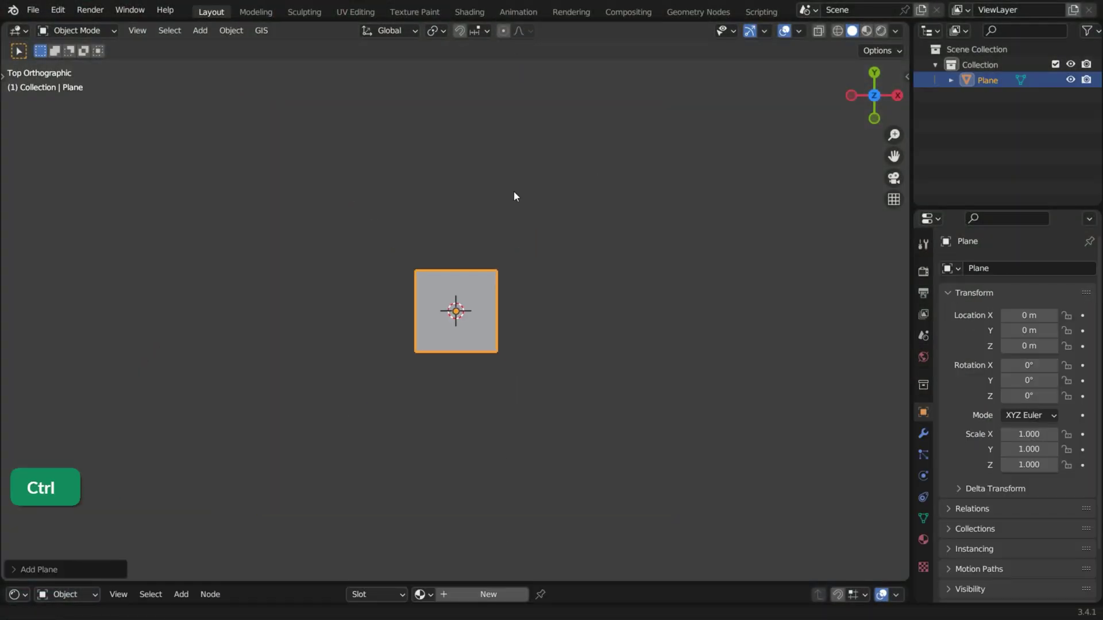
{"action": "type", "text": "s10"}
{"action": "key", "text": "Return"}
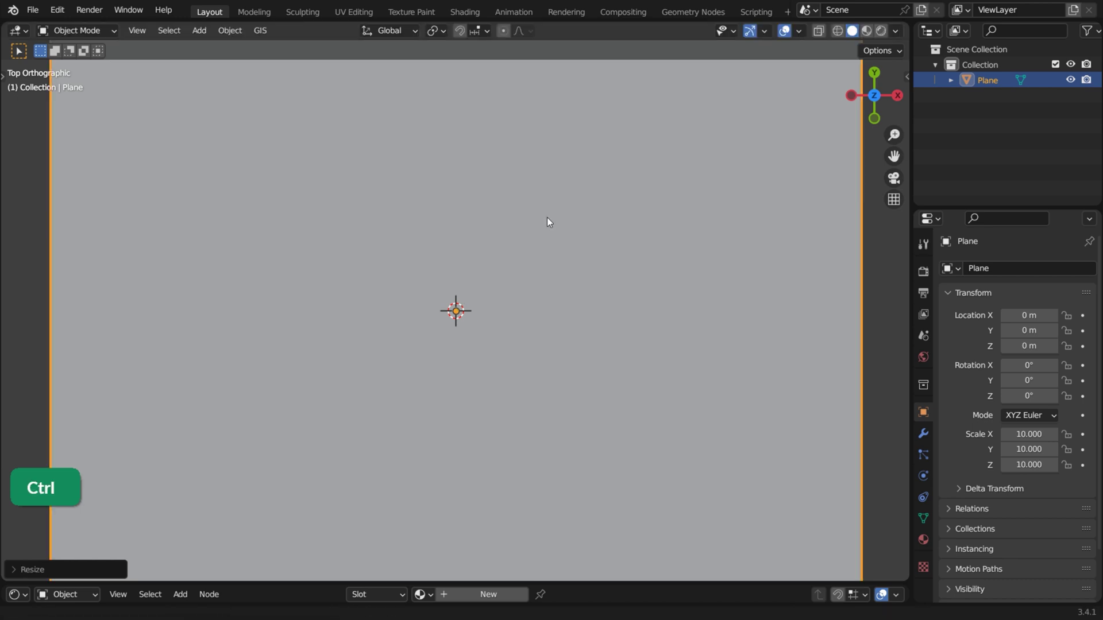
{"action": "scroll", "coordinate": [553, 273], "scroll_direction": "down", "scroll_amount": 3, "text": "ctrl"}
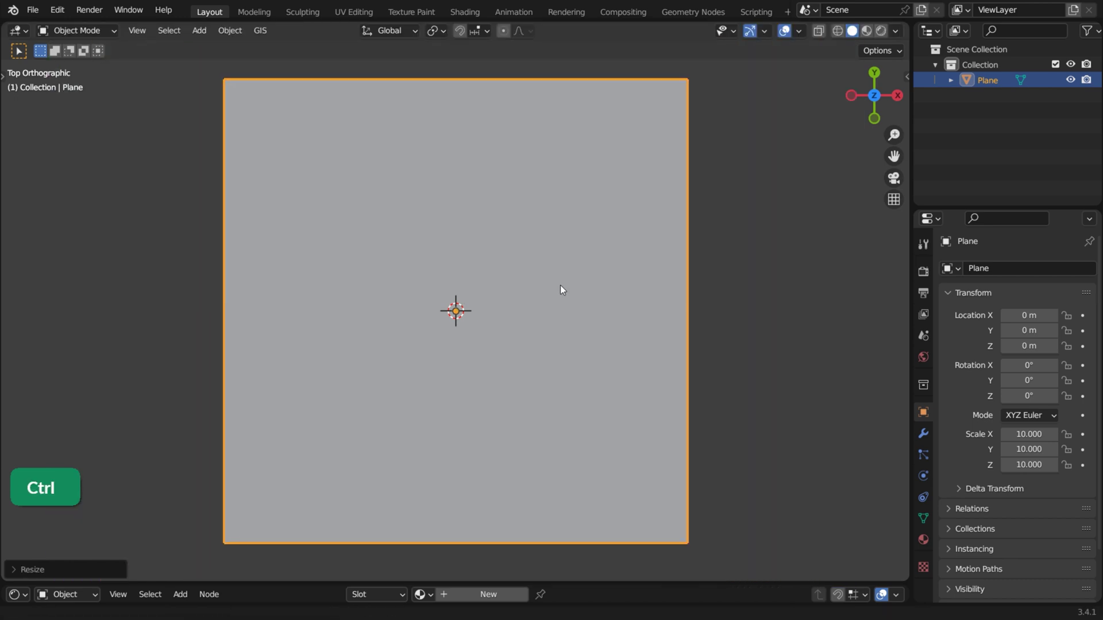
{"action": "right_click", "coordinate": [416, 197]}
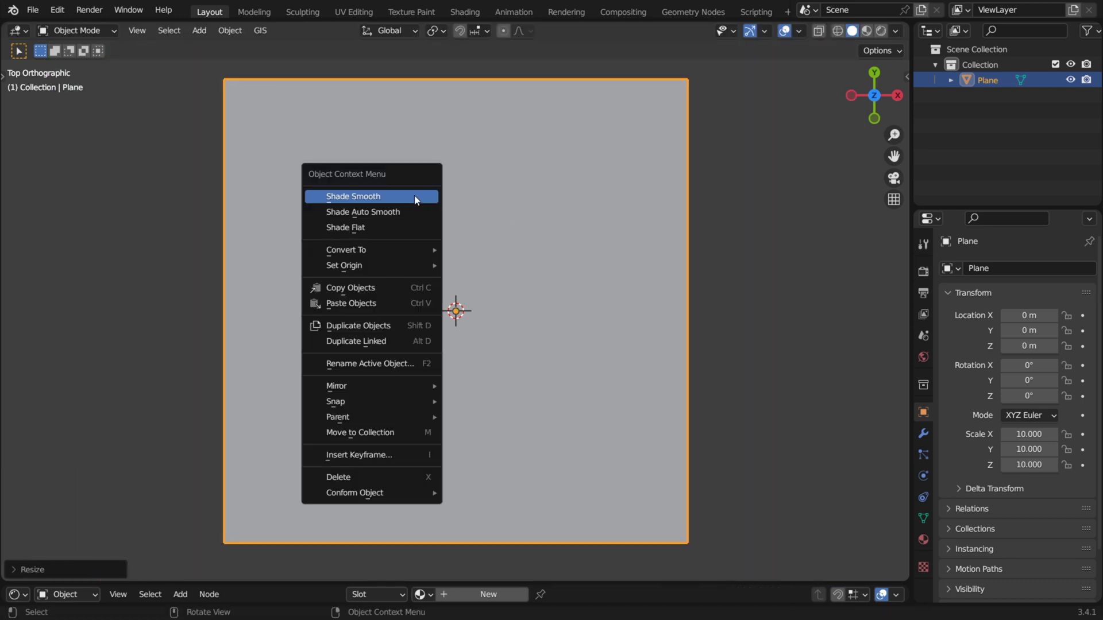
{"action": "left_click", "coordinate": [402, 198]}
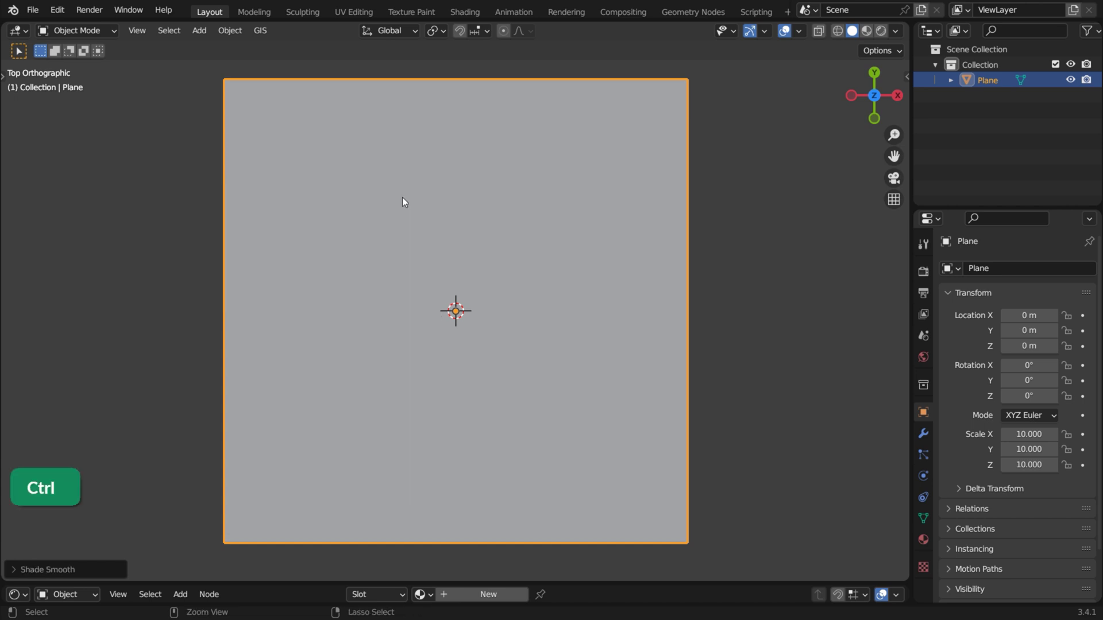
{"action": "key", "text": "ctrl+a"}
{"action": "left_click", "coordinate": [355, 232]}
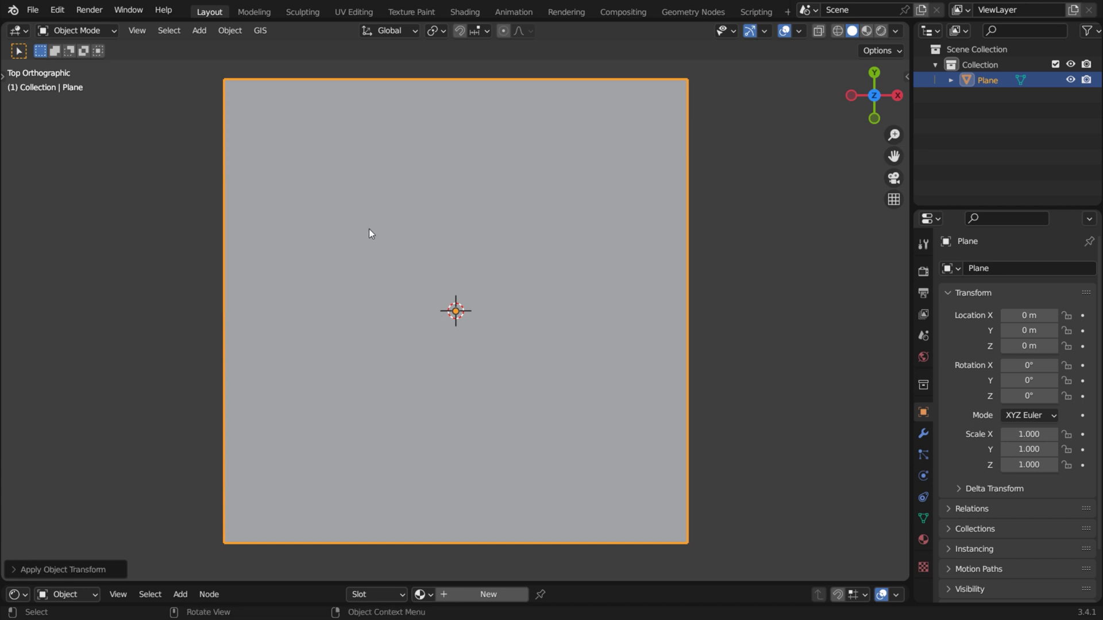
Step: Subdivide the plane in Edit Mode with 99 cuts into a dense grid
{"action": "key", "text": "Tab"}
{"action": "right_click", "coordinate": [369, 229]}
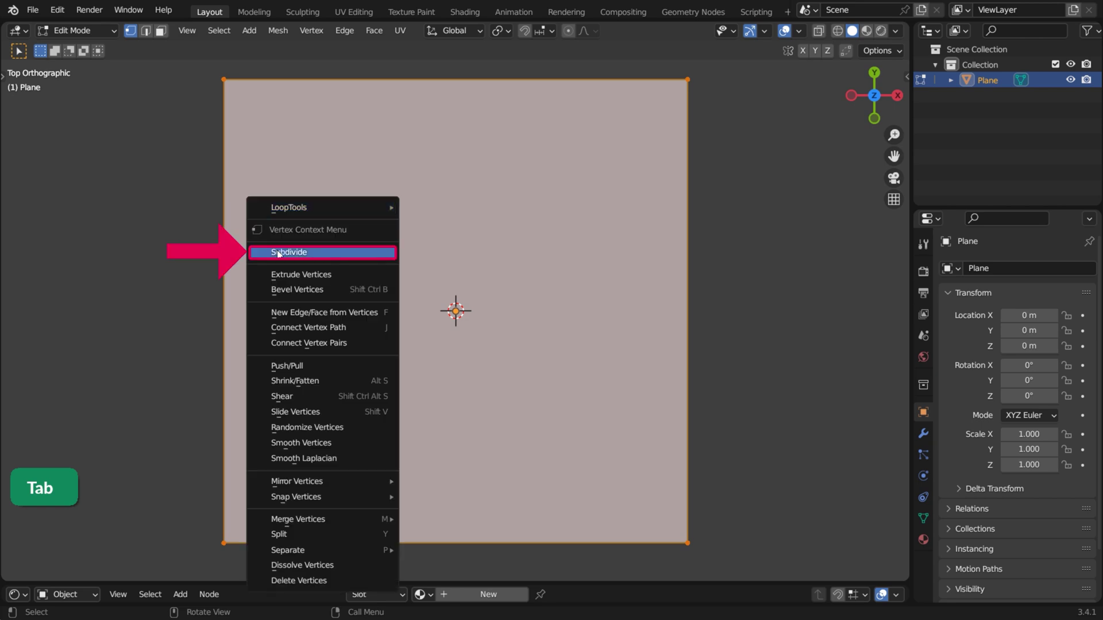
{"action": "left_click", "coordinate": [384, 256]}
{"action": "double_click", "coordinate": [155, 467]}
{"action": "type", "text": "99"}
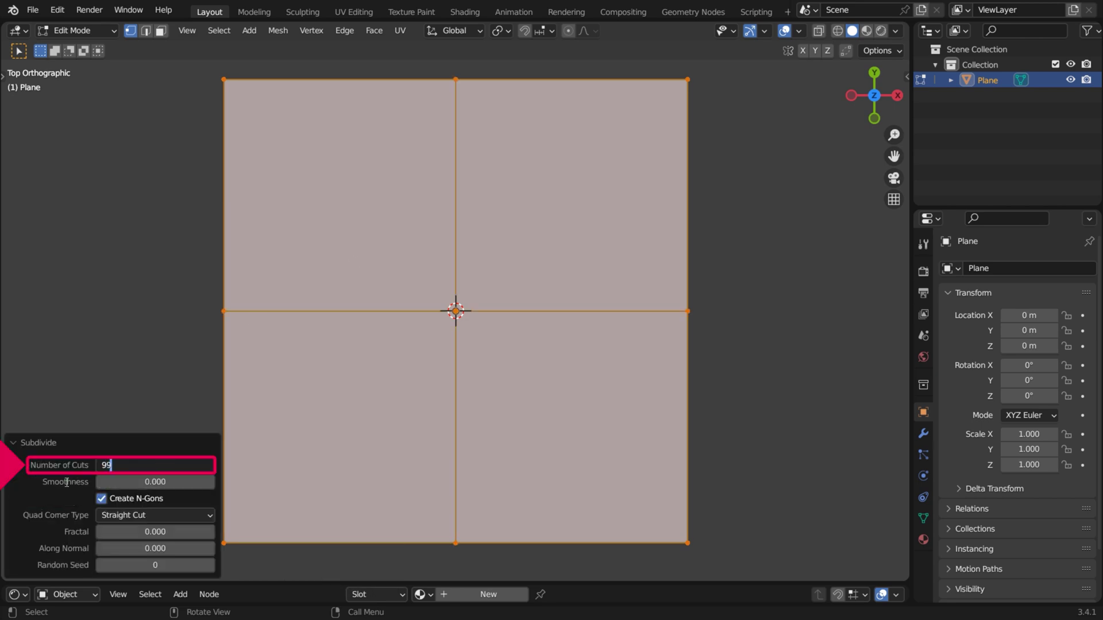
{"action": "key", "text": "Return"}
{"action": "key", "text": "Tab"}
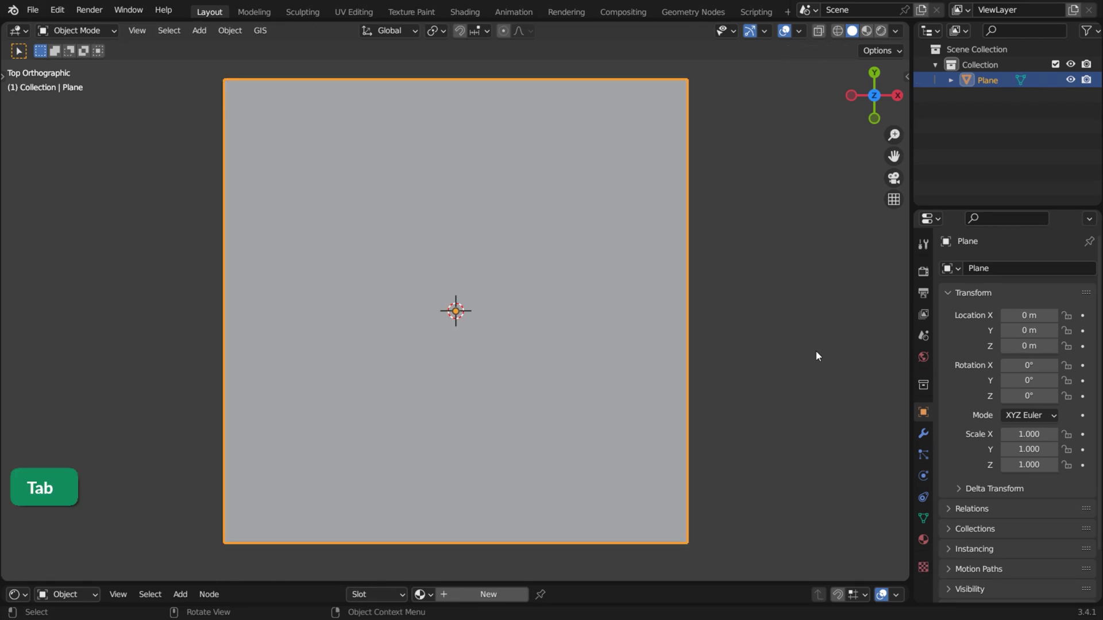
Step: Add an Ocean modifier to the plane with Geometry set to Displace
{"action": "left_click", "coordinate": [923, 433]}
{"action": "left_click", "coordinate": [1007, 268]}
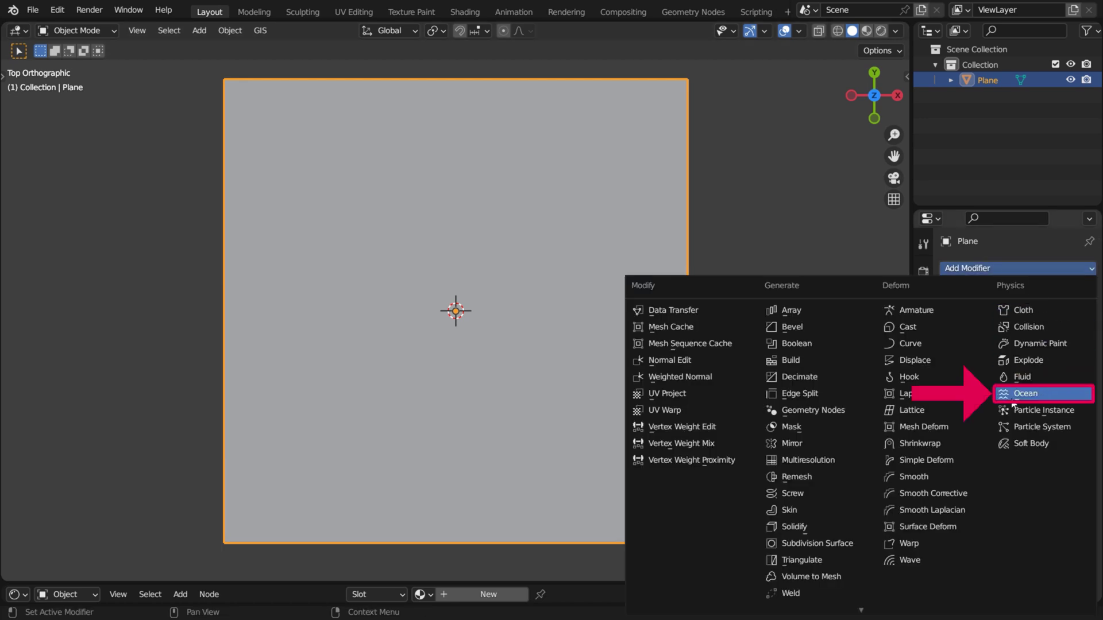
{"action": "left_click", "coordinate": [1026, 393]}
{"action": "left_click_drag", "start_coordinate": [911, 368], "coordinate": [841, 368]}
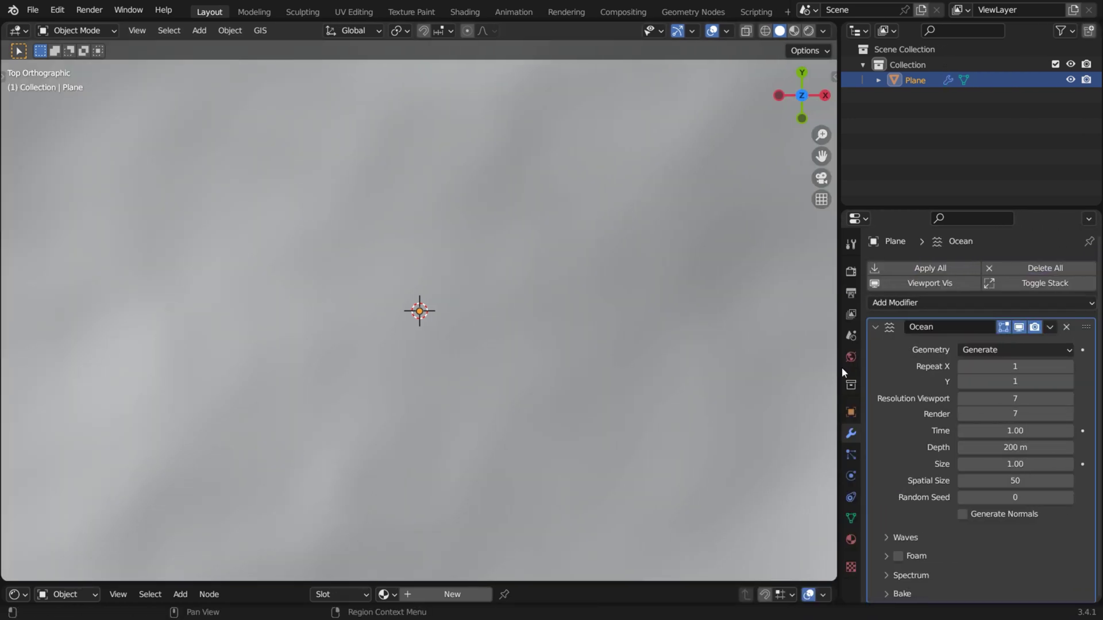
{"action": "left_click", "coordinate": [1017, 350]}
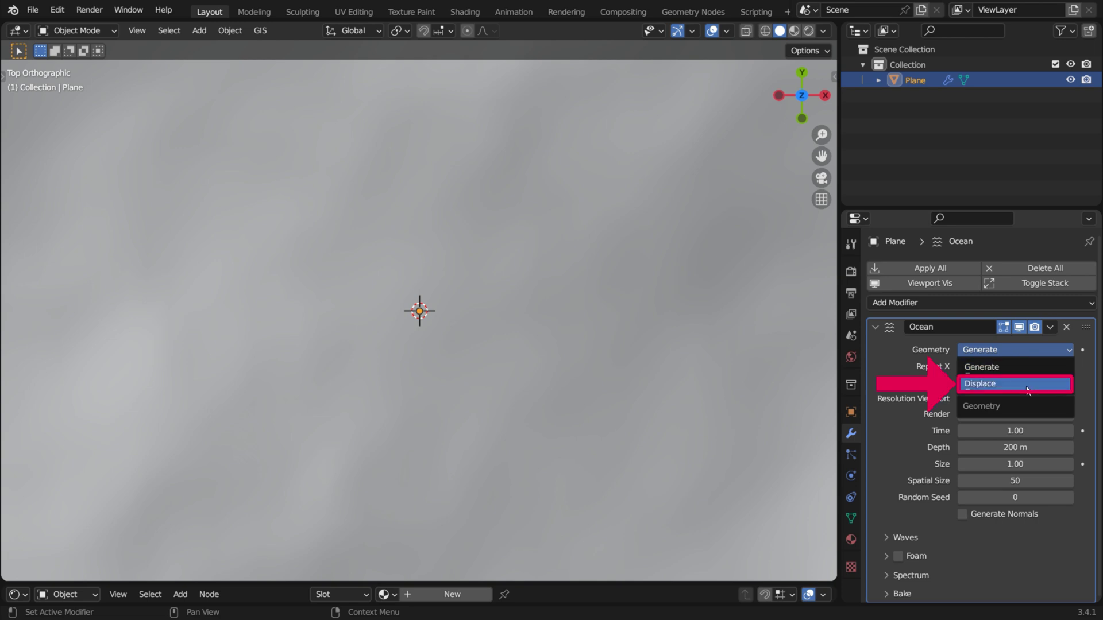
{"action": "left_click", "coordinate": [992, 385]}
Step: Set the ocean Spatial Size to 20 and viewport/render Resolution to 20
{"action": "double_click", "coordinate": [1015, 448]}
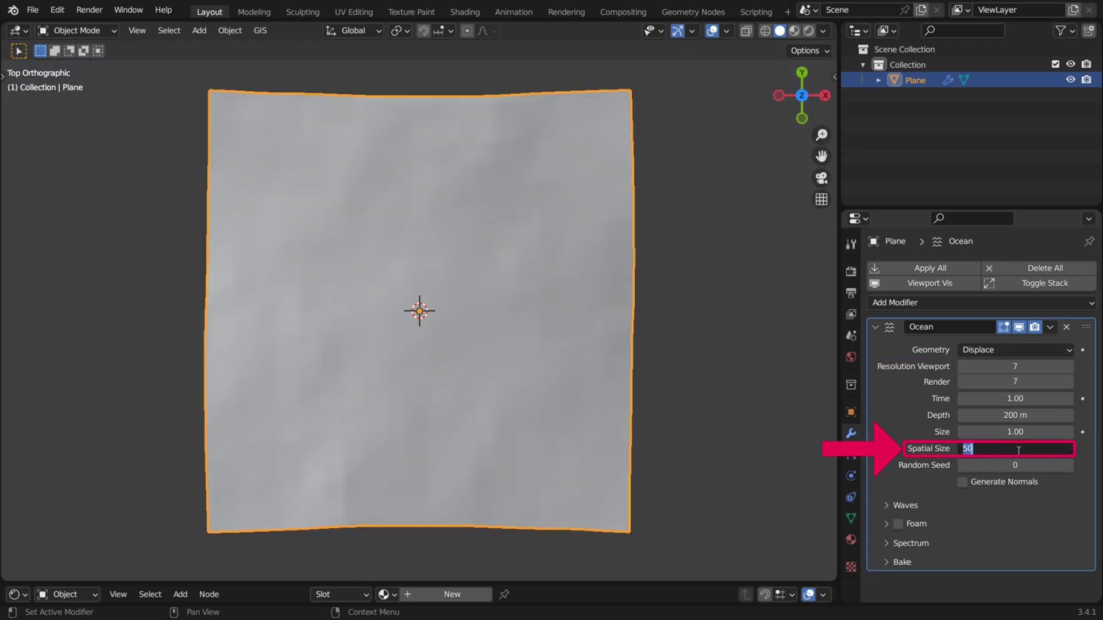
{"action": "type", "text": "2"}
{"action": "key", "text": "Return"}
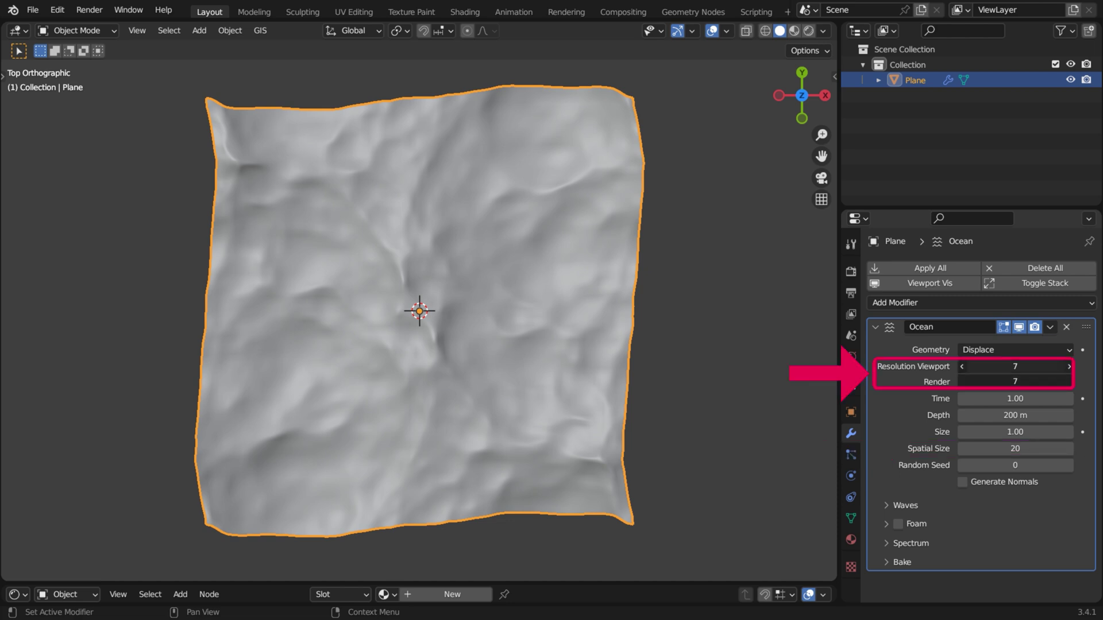
{"action": "type", "text": "20"}
{"action": "key", "text": "Return"}
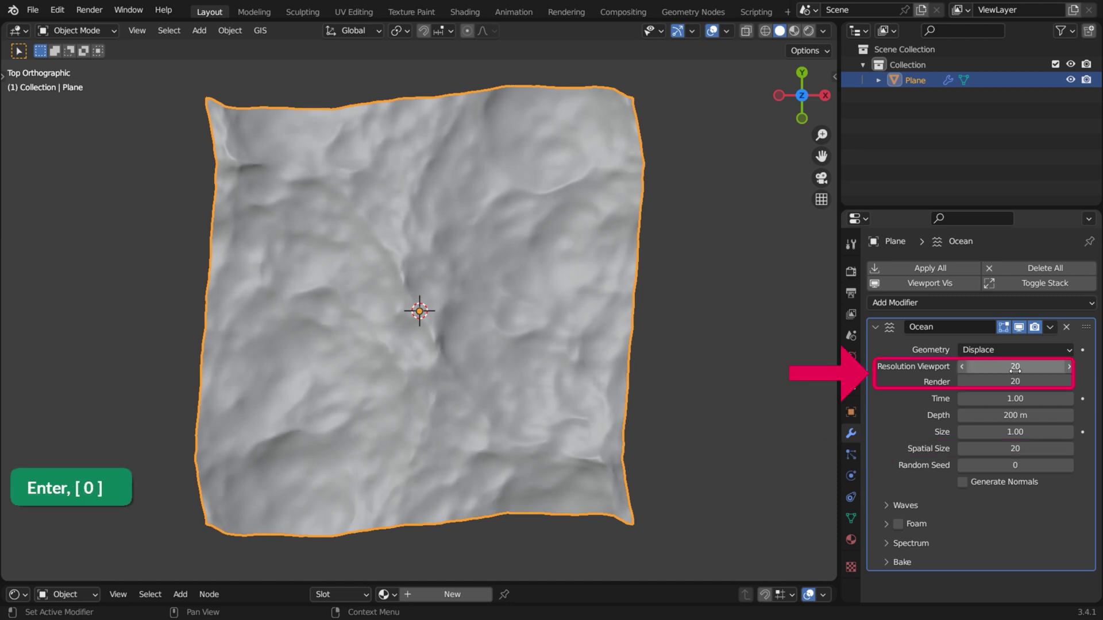
{"action": "left_click_drag", "start_coordinate": [1016, 367], "coordinate": [1015, 382]}
{"action": "type", "text": "000000000000000000000"}
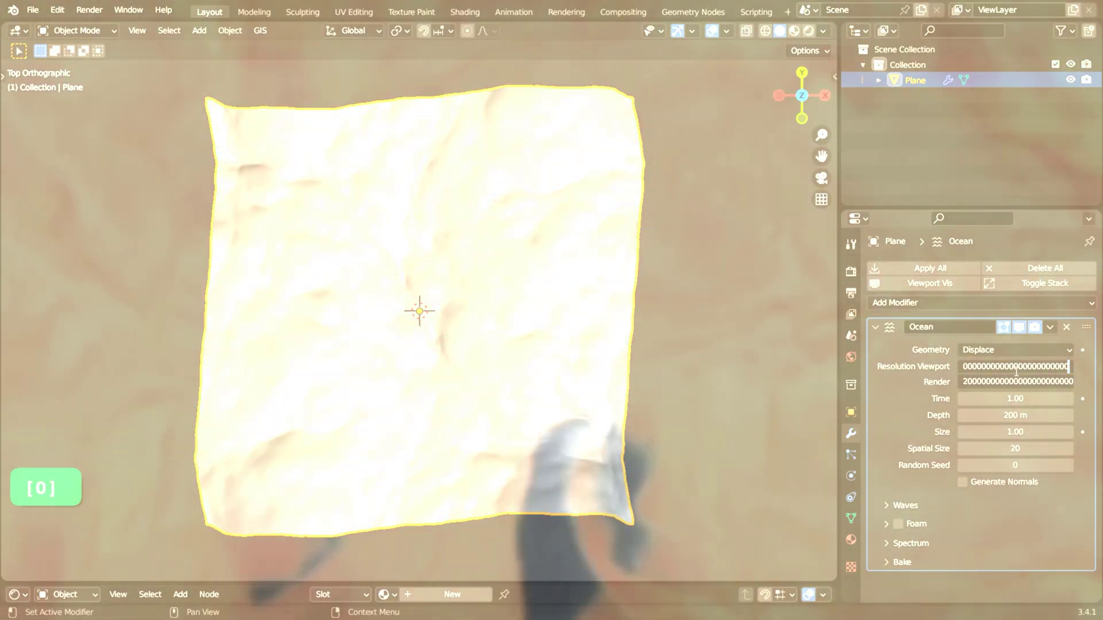
{"action": "key", "text": "BackSpace"}
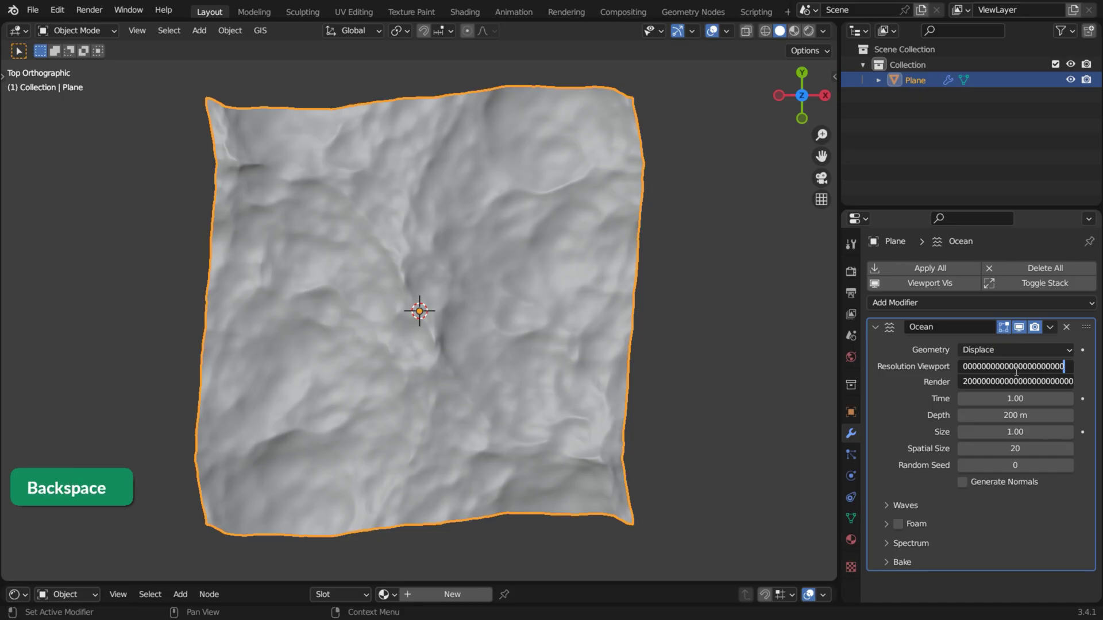
{"action": "key", "text": "BackSpace"}
{"action": "key", "text": "Return"}
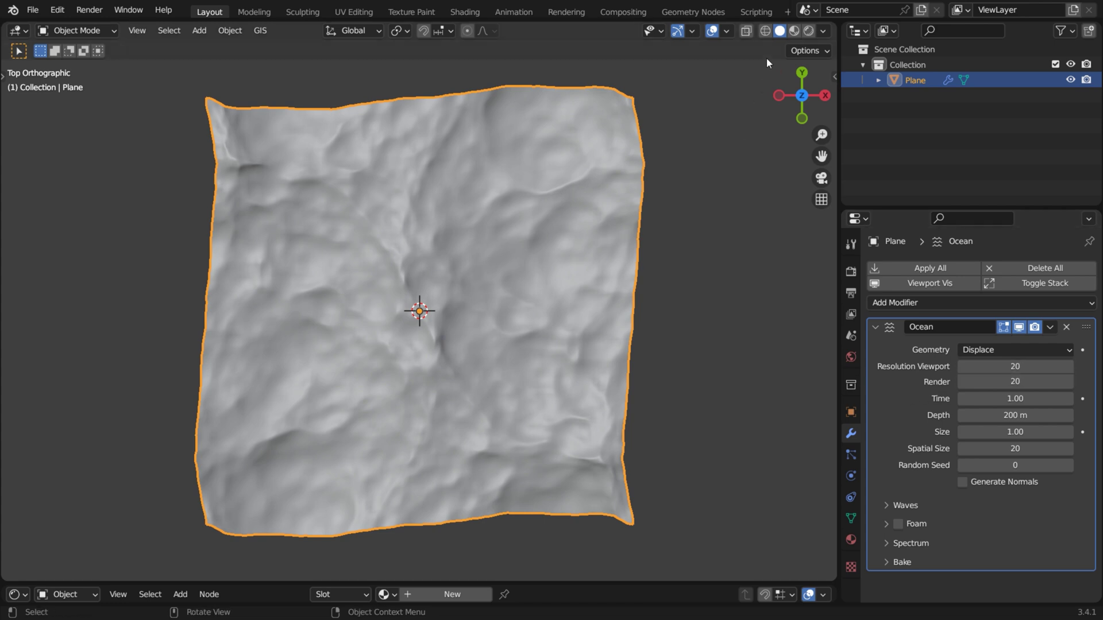
Step: Give the plane a new glossy material with dark blue base colour and roughness 0, in Material Preview
{"action": "left_click", "coordinate": [794, 30]}
{"action": "left_click", "coordinate": [850, 539]}
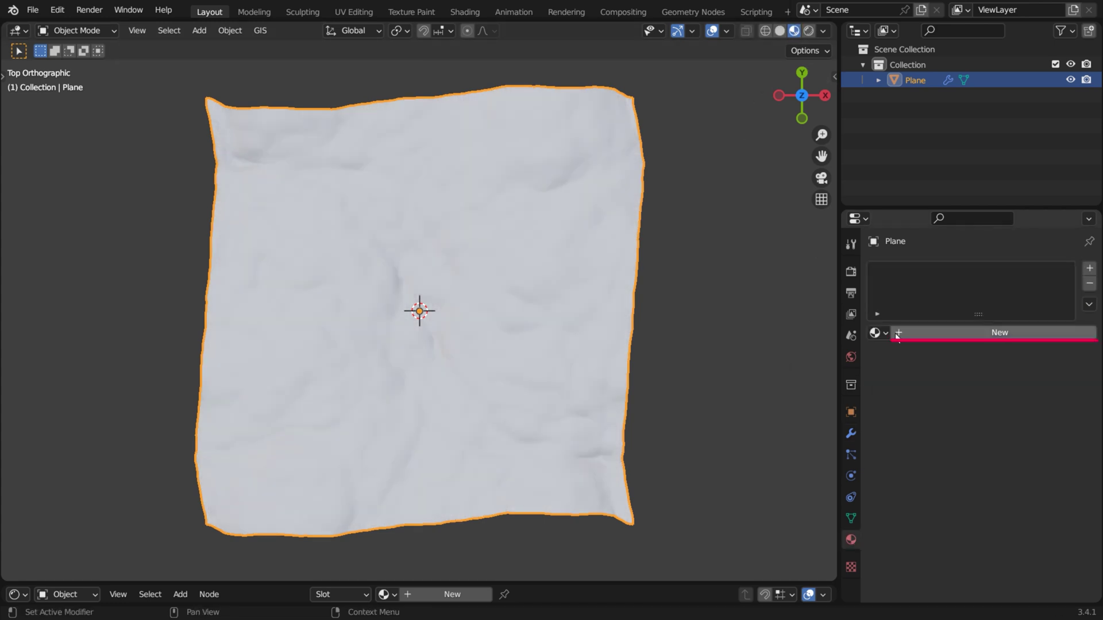
{"action": "left_click", "coordinate": [1066, 333]}
{"action": "left_click", "coordinate": [1022, 300]}
{"action": "left_click_drag", "start_coordinate": [1014, 100], "coordinate": [999, 121]}
{"action": "left_click_drag", "start_coordinate": [1065, 104], "coordinate": [1065, 173]}
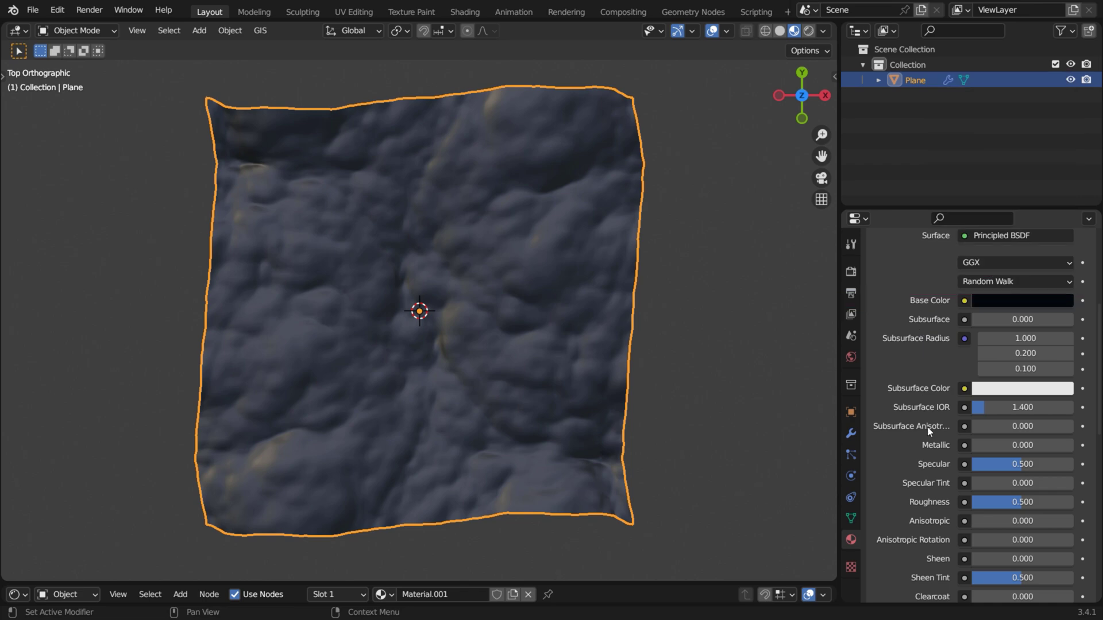
{"action": "double_click", "coordinate": [1022, 502]}
{"action": "type", "text": "0"}
{"action": "key", "text": "Return"}
{"action": "middle_click_drag", "start_coordinate": [462, 388], "coordinate": [461, 191]}
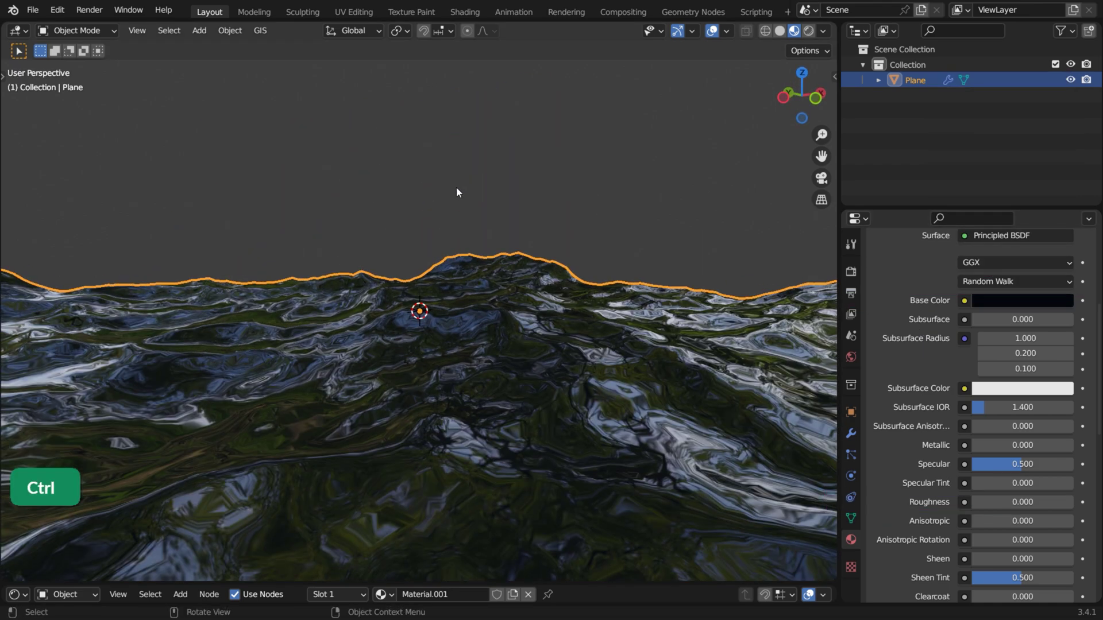
Step: Scrub the ocean Time to watch waves move, restore it to 1.00, and make the waves taller
{"action": "left_click", "coordinate": [851, 432]}
{"action": "left_click", "coordinate": [1016, 398]}
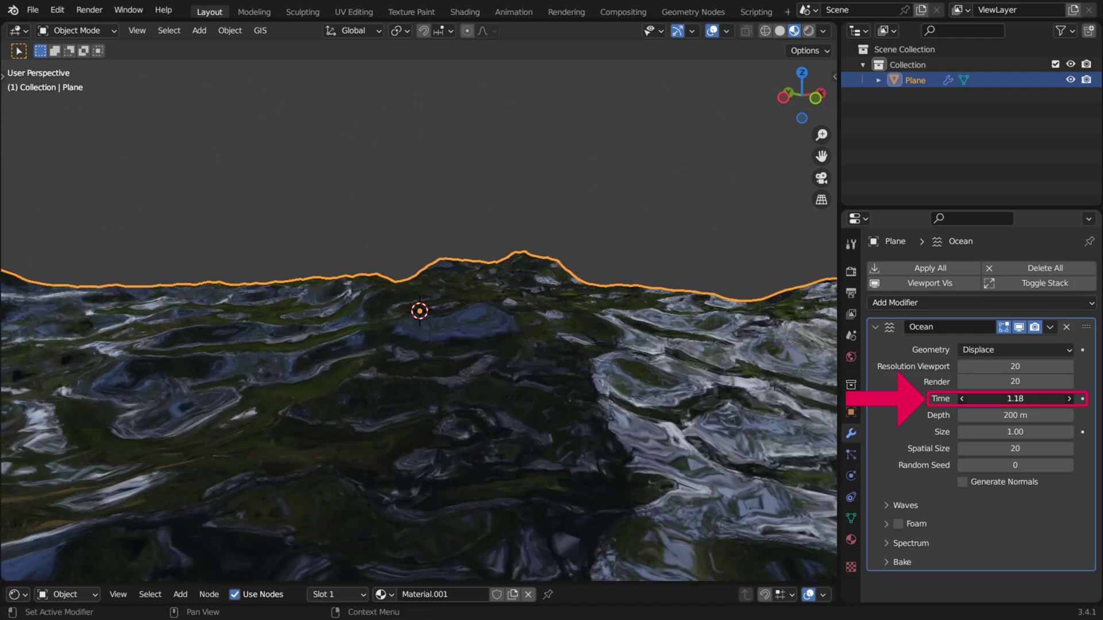
{"action": "middle_click_drag", "start_coordinate": [517, 389], "coordinate": [431, 363], "text": "shift"}
{"action": "left_click_drag", "start_coordinate": [1015, 398], "coordinate": [1059, 398]}
{"action": "right_click", "coordinate": [1015, 398]}
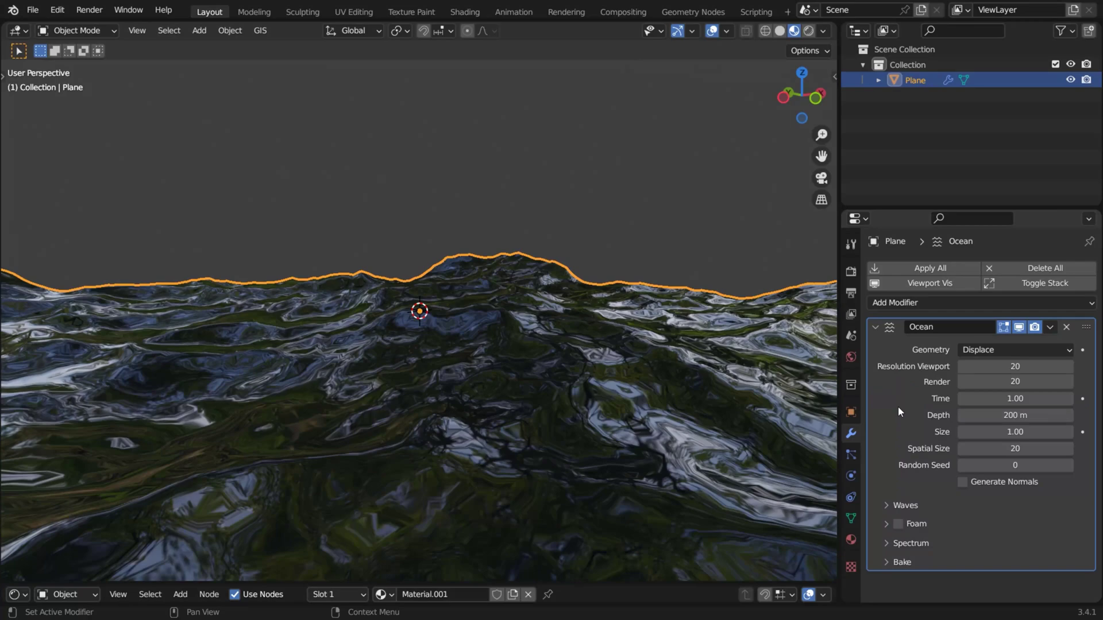
{"action": "left_click", "coordinate": [887, 505]}
{"action": "mouse_move", "coordinate": [1015, 422]}
{"action": "left_mouse_down"}
{"action": "mouse_move", "coordinate": [1069, 422]}
{"action": "mouse_move", "coordinate": [991, 421]}
{"action": "mouse_move", "coordinate": [1010, 422]}
{"action": "left_mouse_up"}
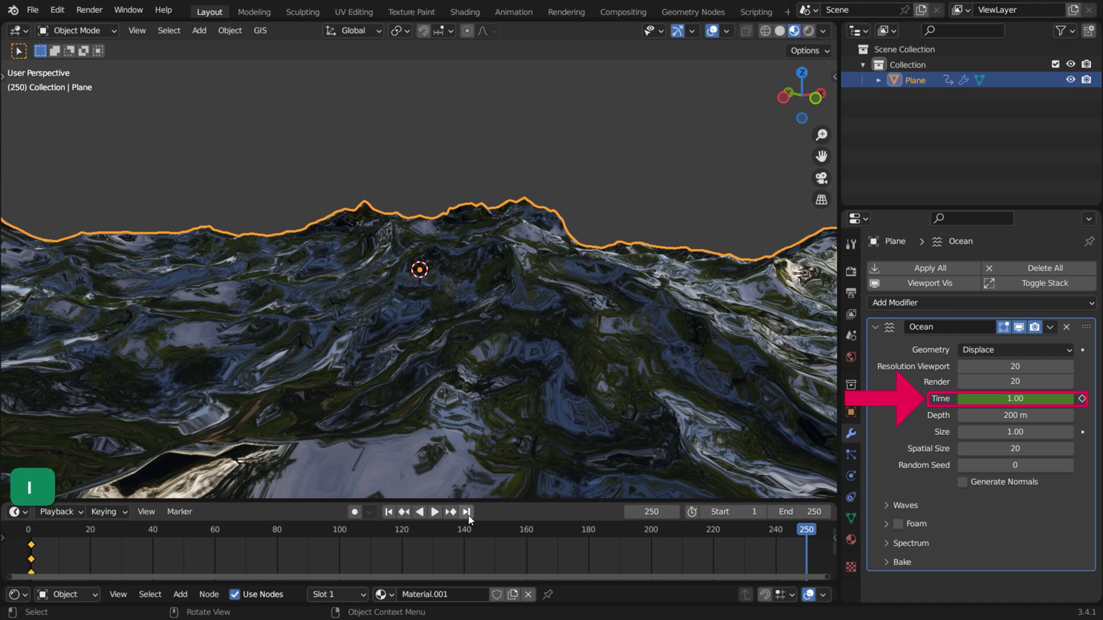
{"action": "type", "text": "7"}
Step: Keyframe ocean Time 7.00 at frame 250 with Linear interpolation and play the animation from frame 1
{"action": "key", "text": "Return"}
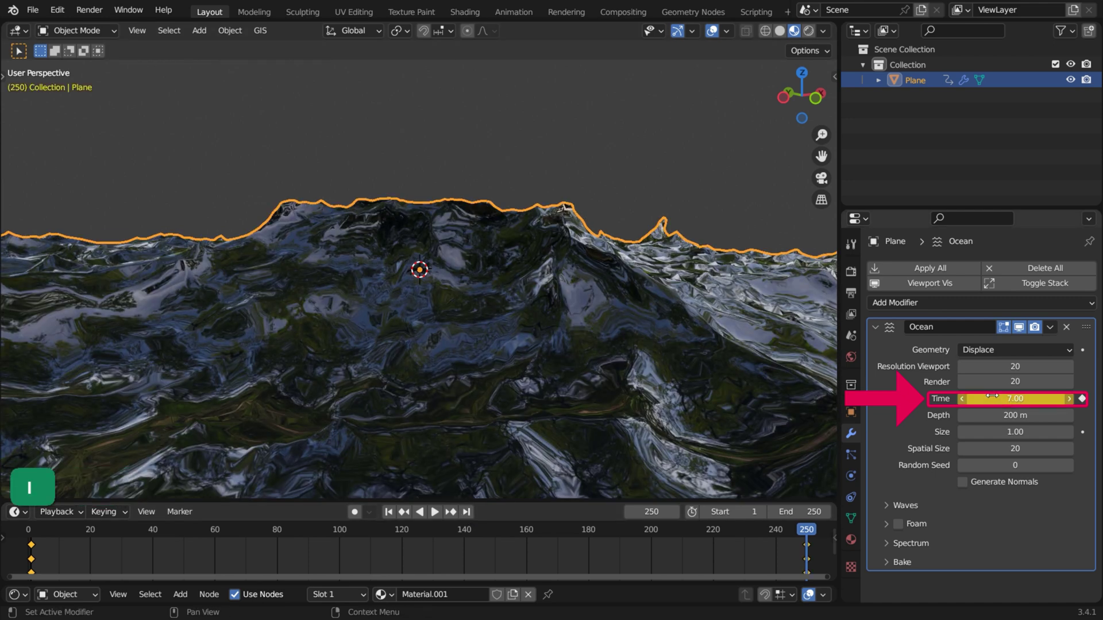
{"action": "key", "text": "t"}
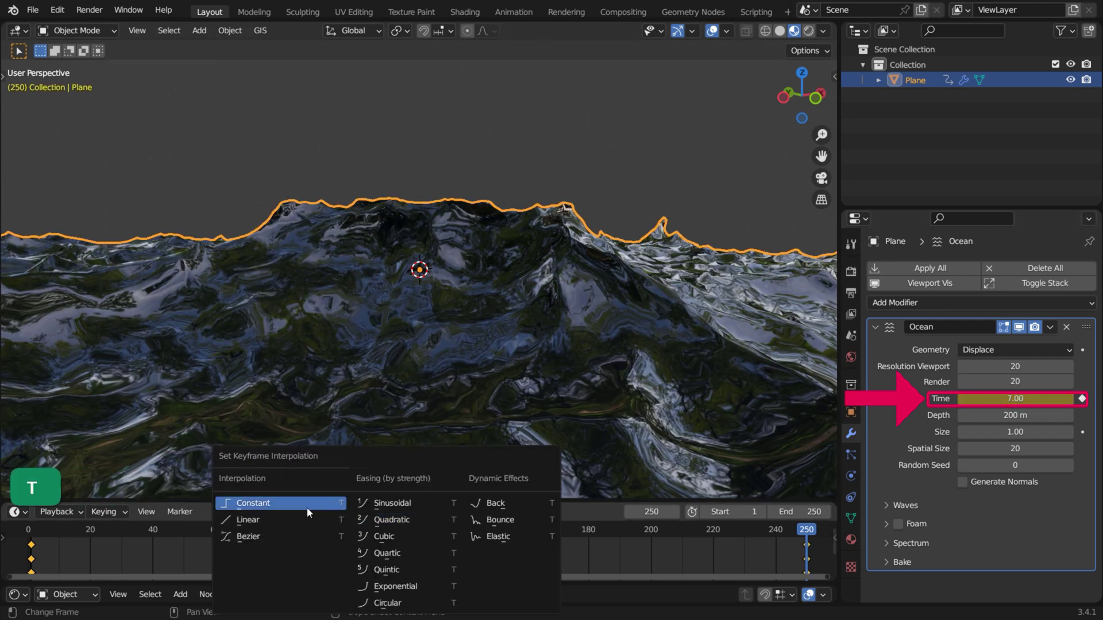
{"action": "left_click", "coordinate": [278, 520]}
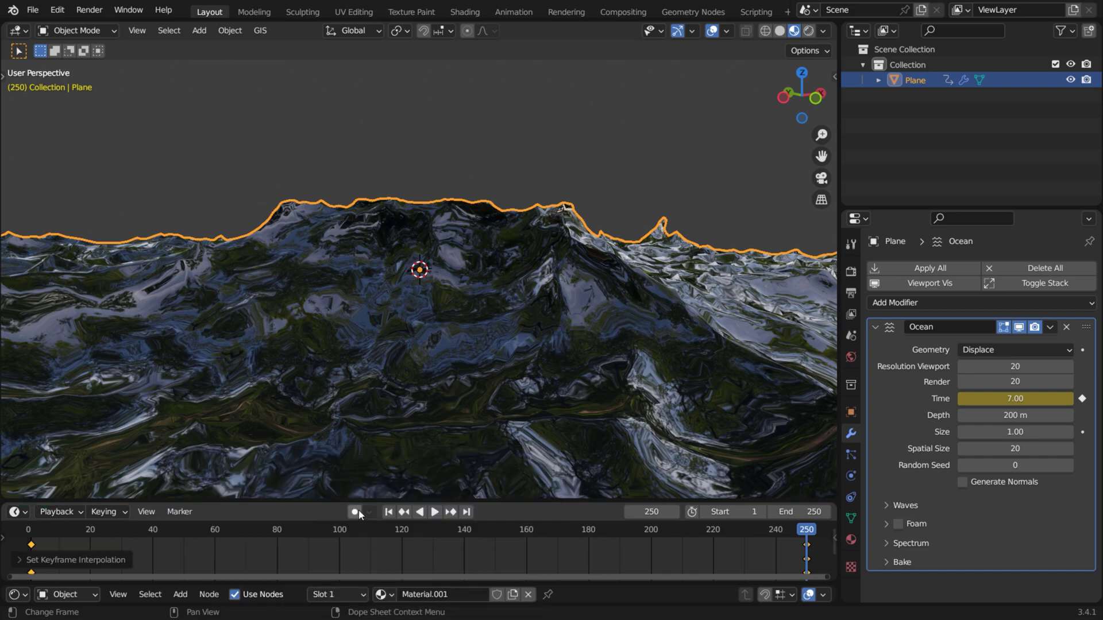
{"action": "left_click", "coordinate": [388, 512]}
{"action": "left_click", "coordinate": [434, 512]}
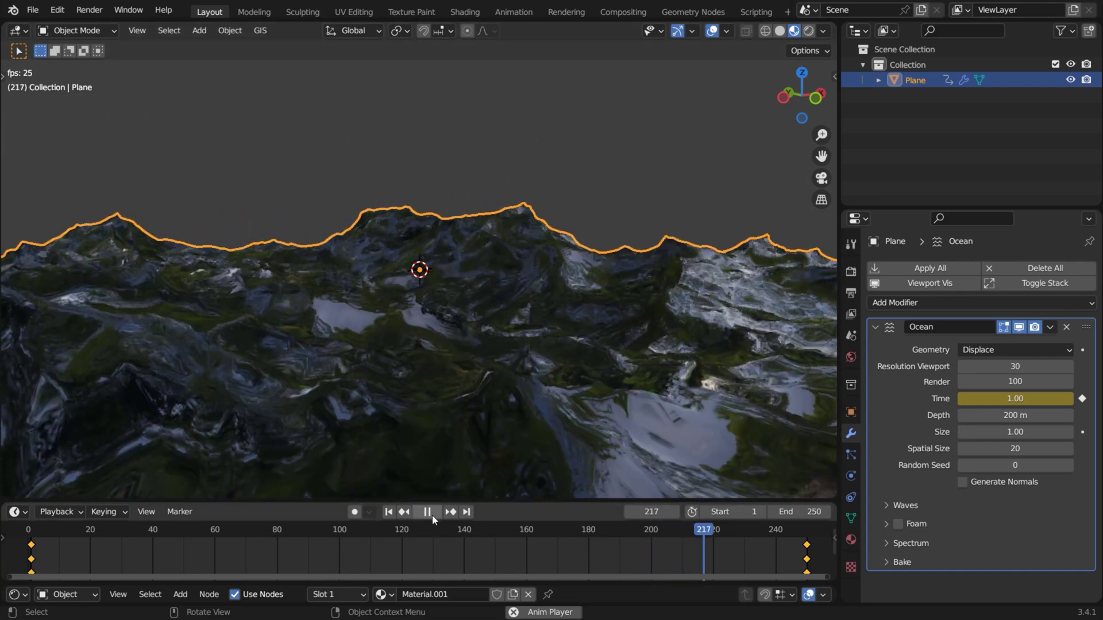
Step: Stop playback, enlarge the Shader Editor and add a ColorRamp node
{"action": "key", "text": "Escape"}
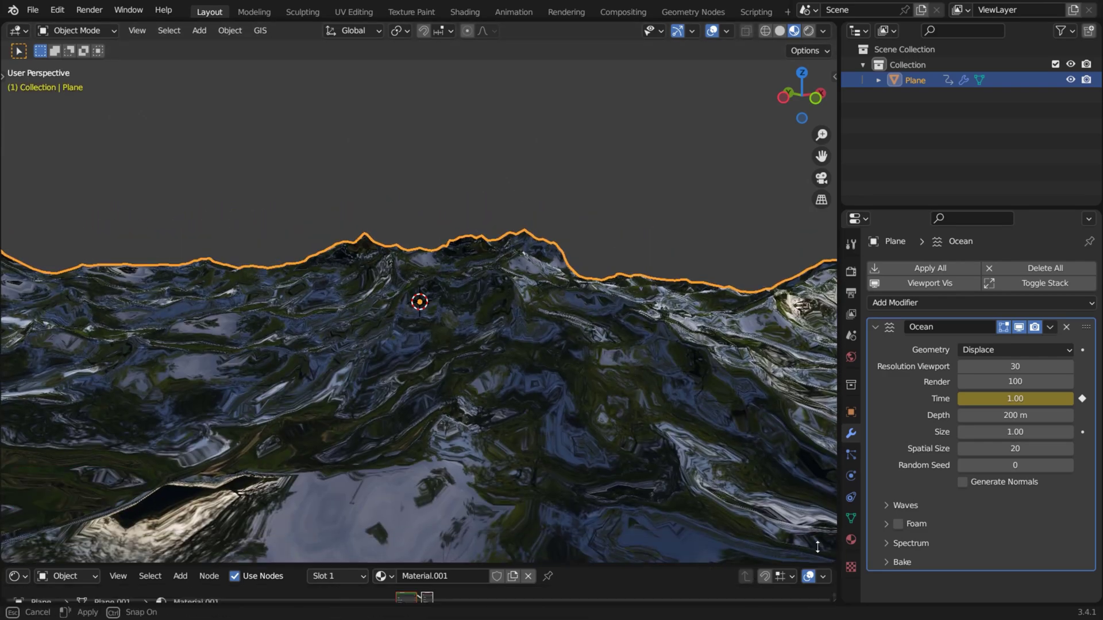
{"action": "left_click_drag", "start_coordinate": [644, 502], "coordinate": [643, 332]}
{"action": "scroll", "coordinate": [446, 515], "scroll_direction": "up", "scroll_amount": 5, "text": "ctrl"}
{"action": "scroll", "coordinate": [445, 515], "scroll_direction": "up", "scroll_amount": 5, "text": "ctrl"}
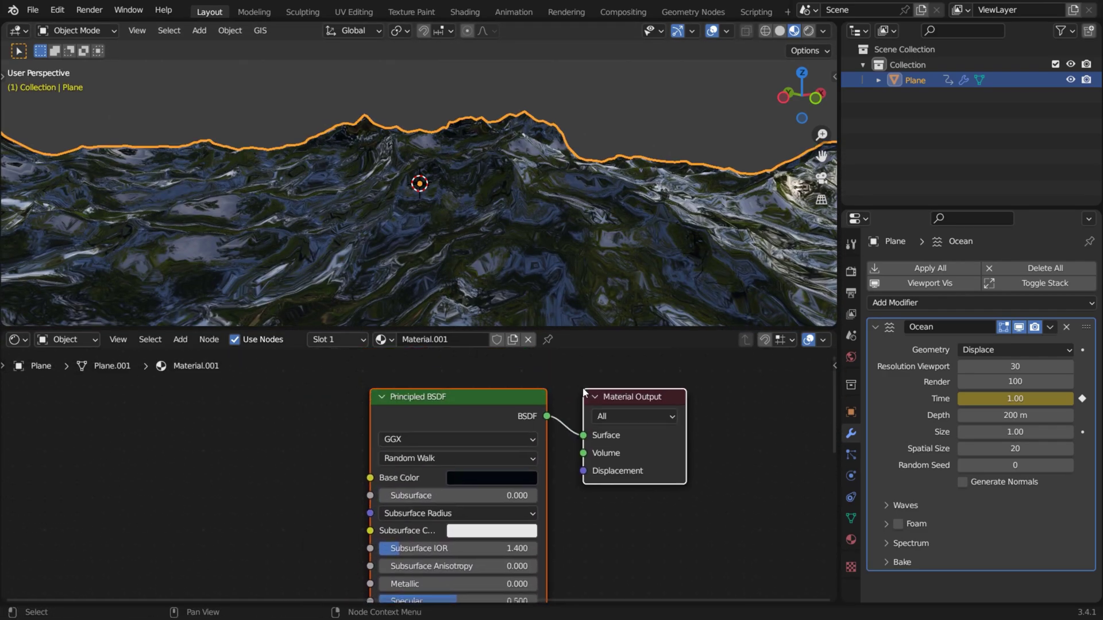
{"action": "key", "text": "shift+a"}
{"action": "left_click", "coordinate": [92, 424]}
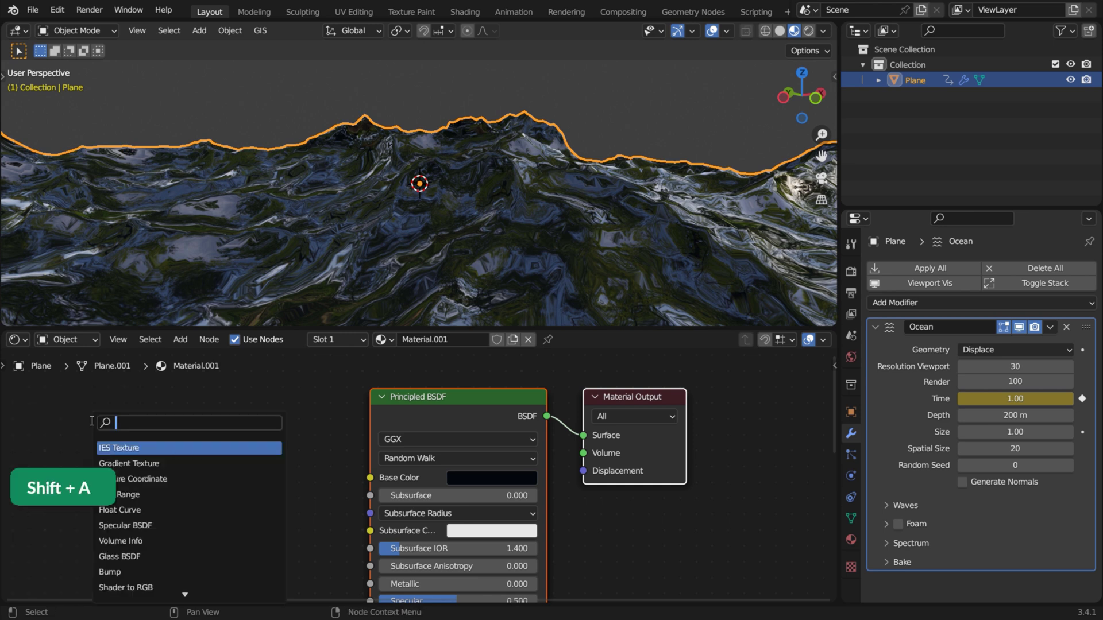
{"action": "type", "text": "colo"}
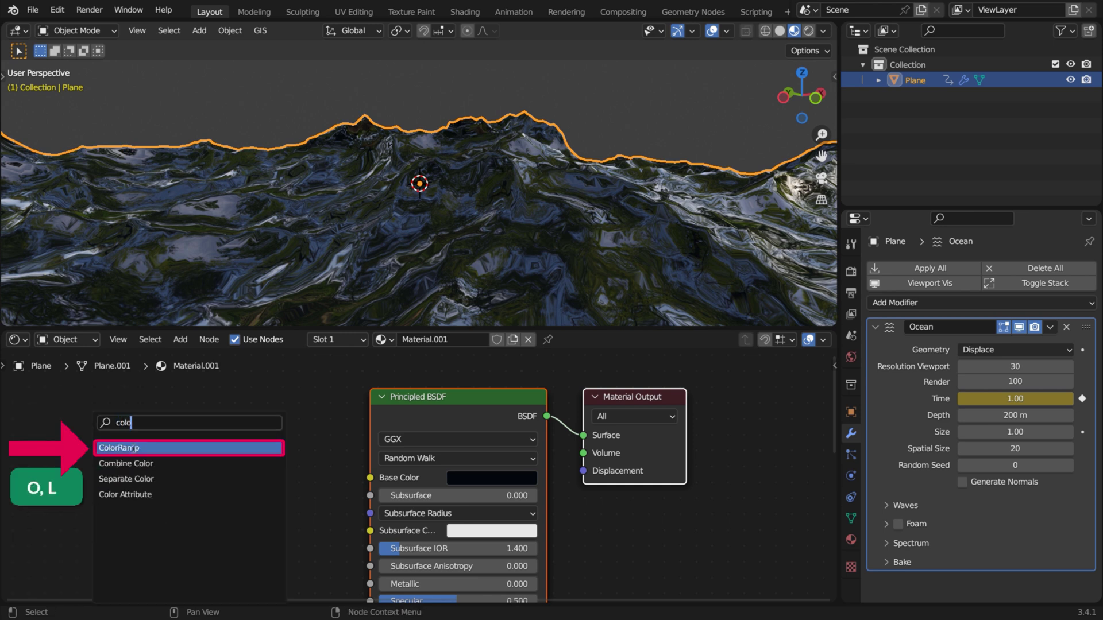
{"action": "left_click", "coordinate": [139, 449]}
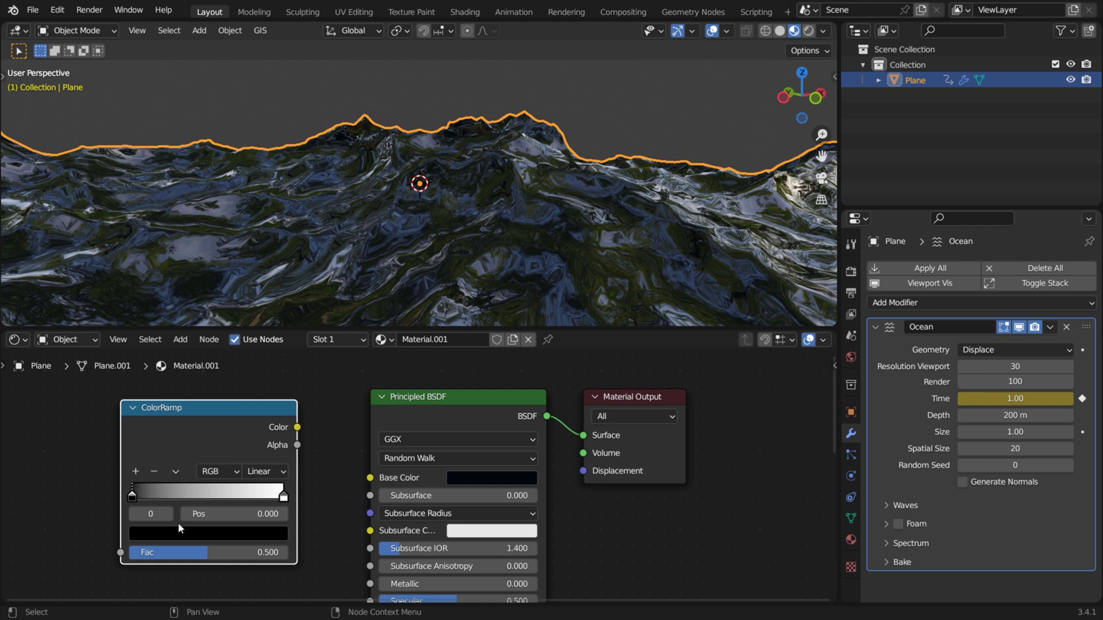
Step: Make the ramp's right stop light blue, feed its Color into Base Color and set Ease blending
{"action": "left_click", "coordinate": [282, 495]}
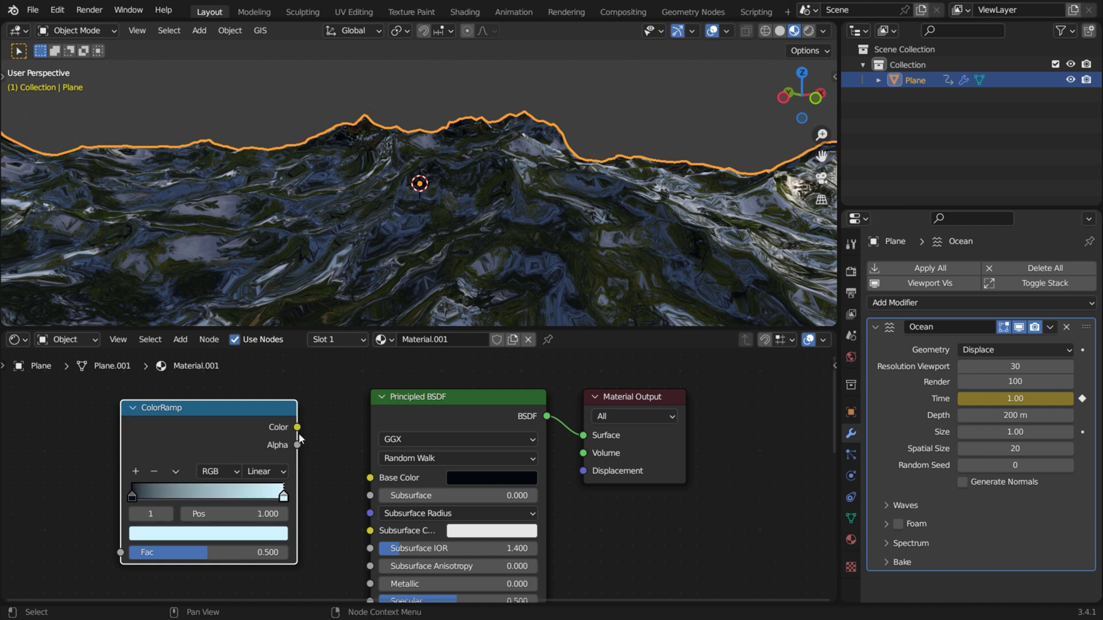
{"action": "left_click_drag", "start_coordinate": [297, 426], "coordinate": [369, 480]}
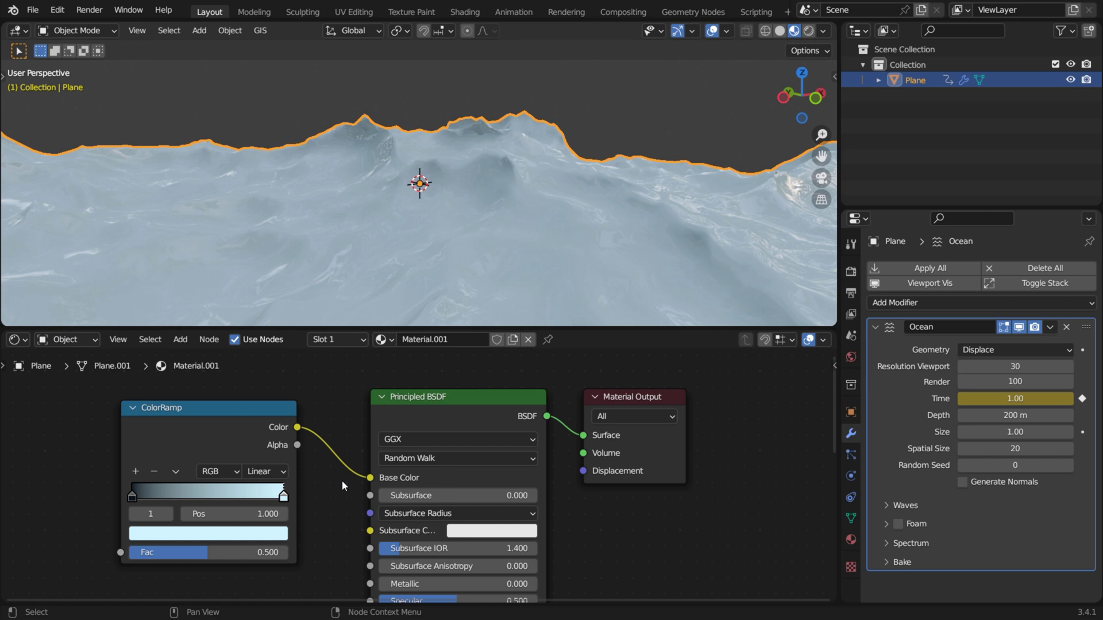
{"action": "left_click", "coordinate": [264, 471]}
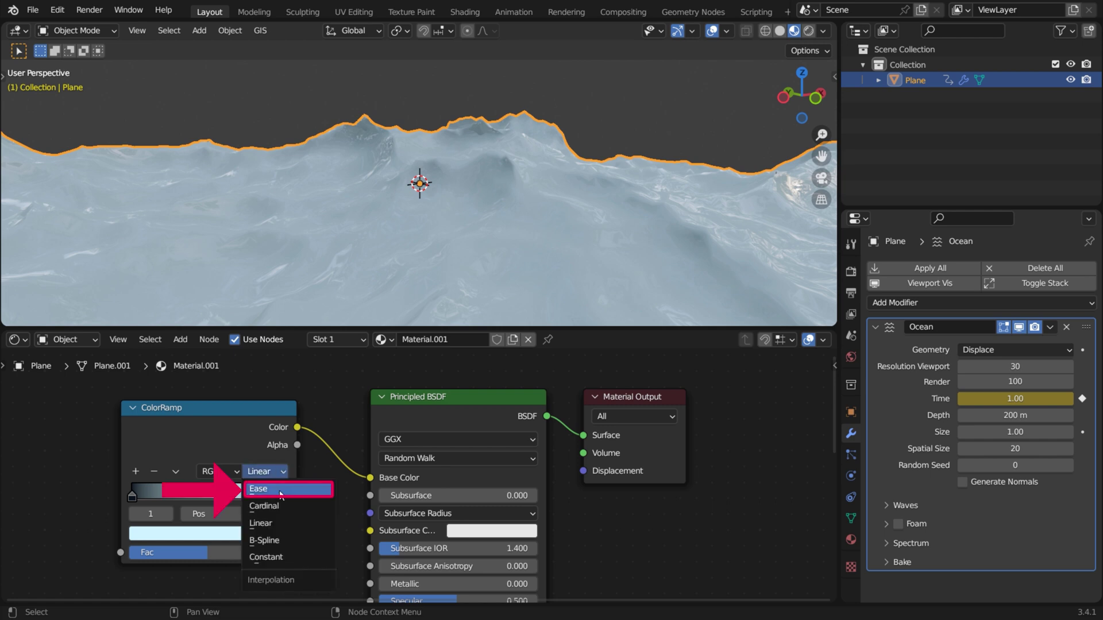
{"action": "left_click", "coordinate": [281, 491]}
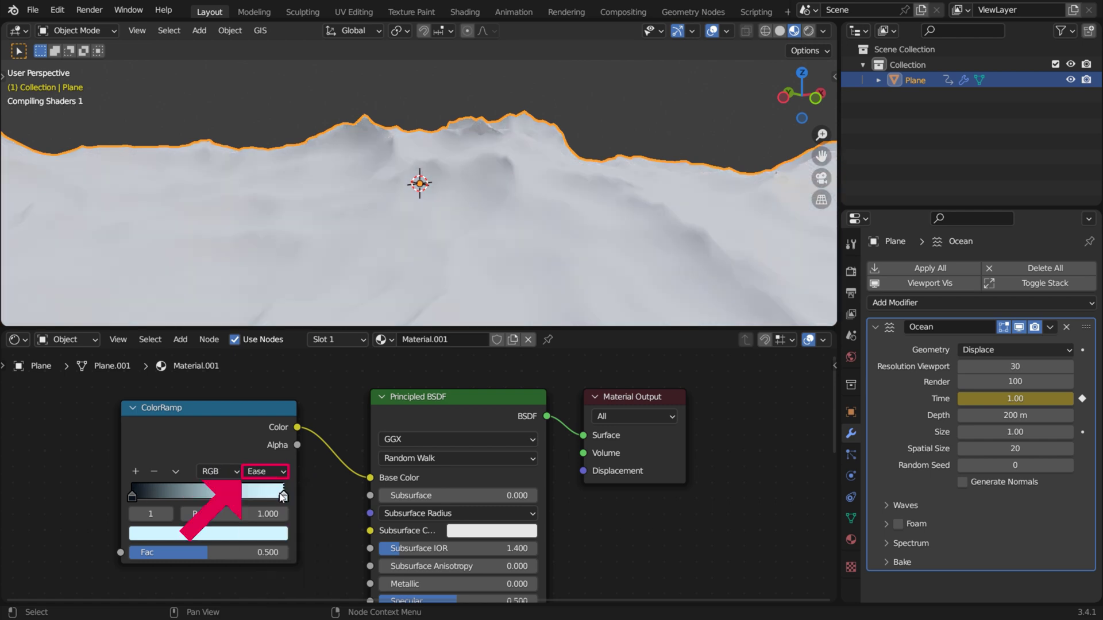
{"action": "middle_click_drag", "start_coordinate": [282, 494], "coordinate": [580, 486]}
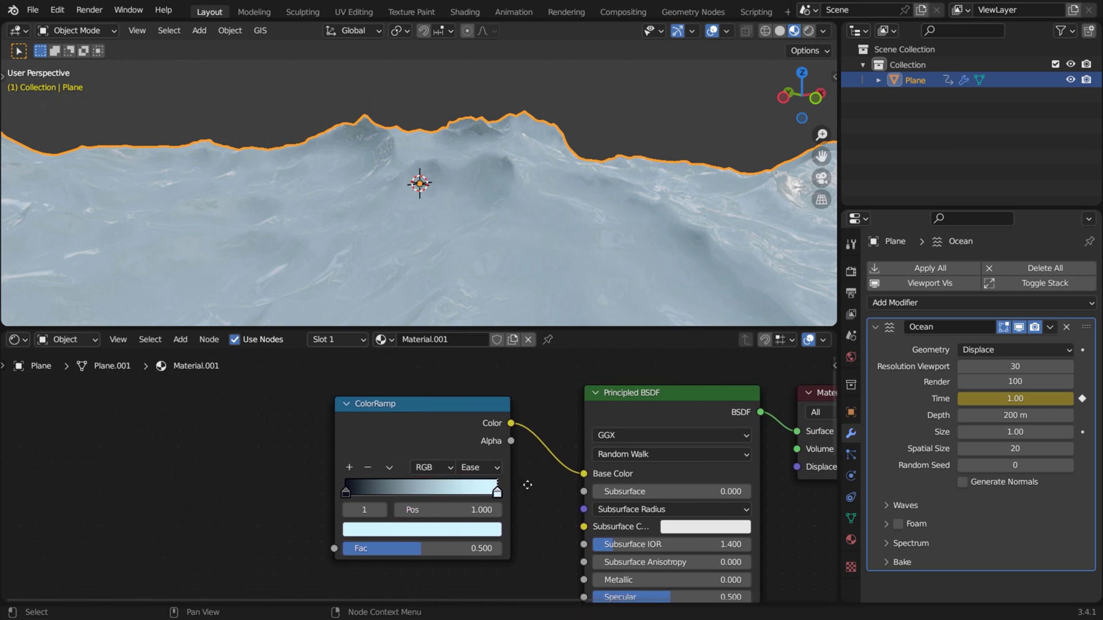
Step: Add Separate XYZ with Texture Coordinate and Mapping inputs driving the ramp by height, and play to preview
{"action": "key", "text": "shift+a"}
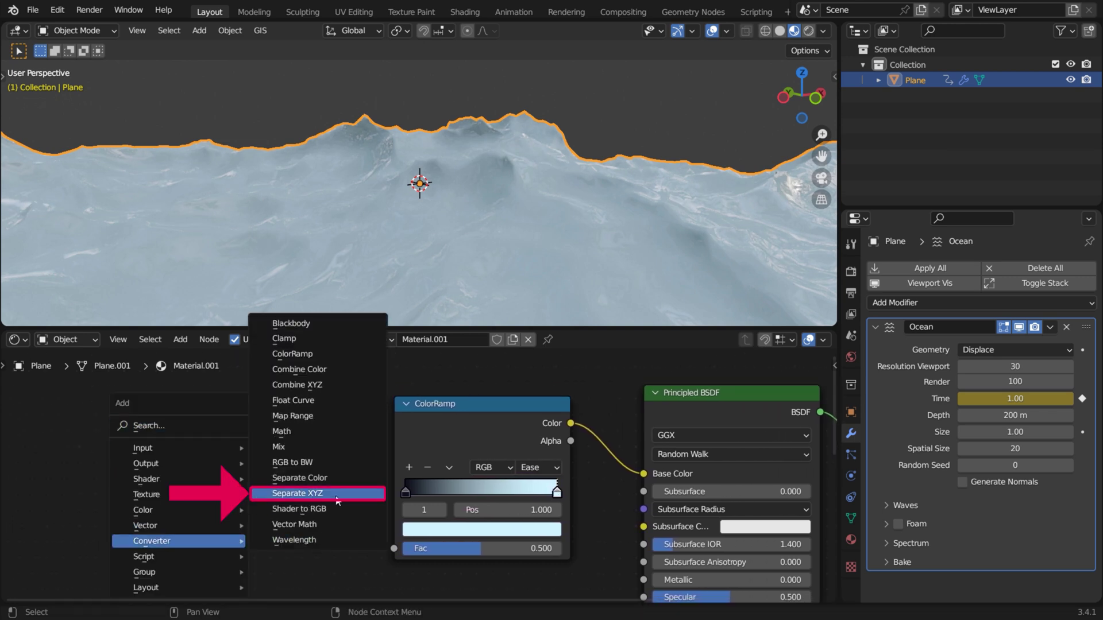
{"action": "left_click", "coordinate": [342, 494]}
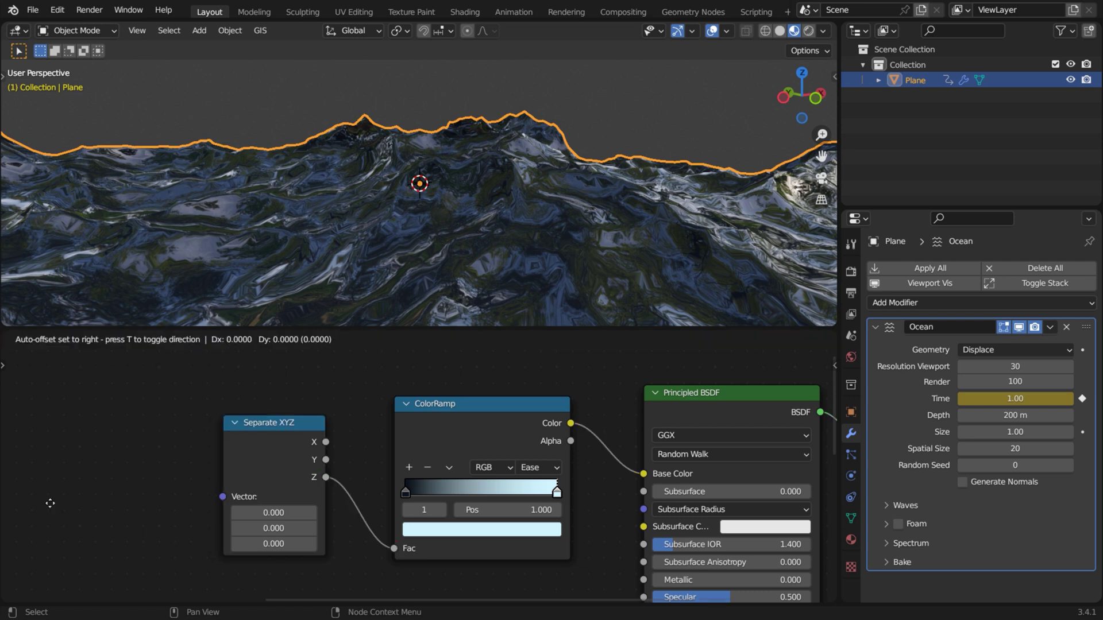
{"action": "key", "text": "ctrl+t"}
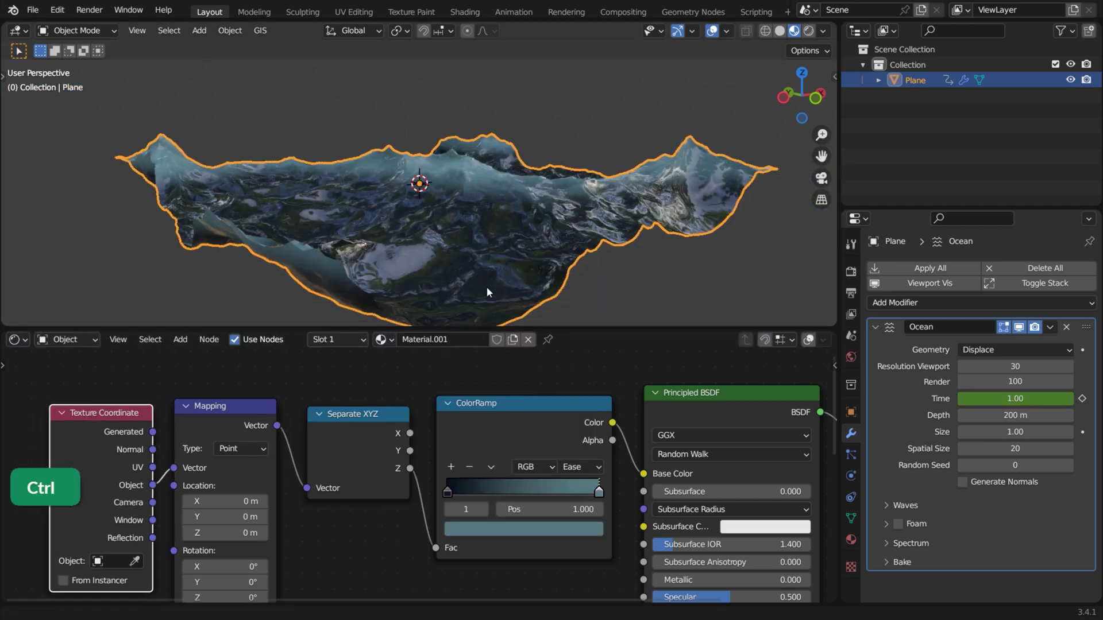
{"action": "left_click_drag", "start_coordinate": [24, 544], "coordinate": [24, 536]}
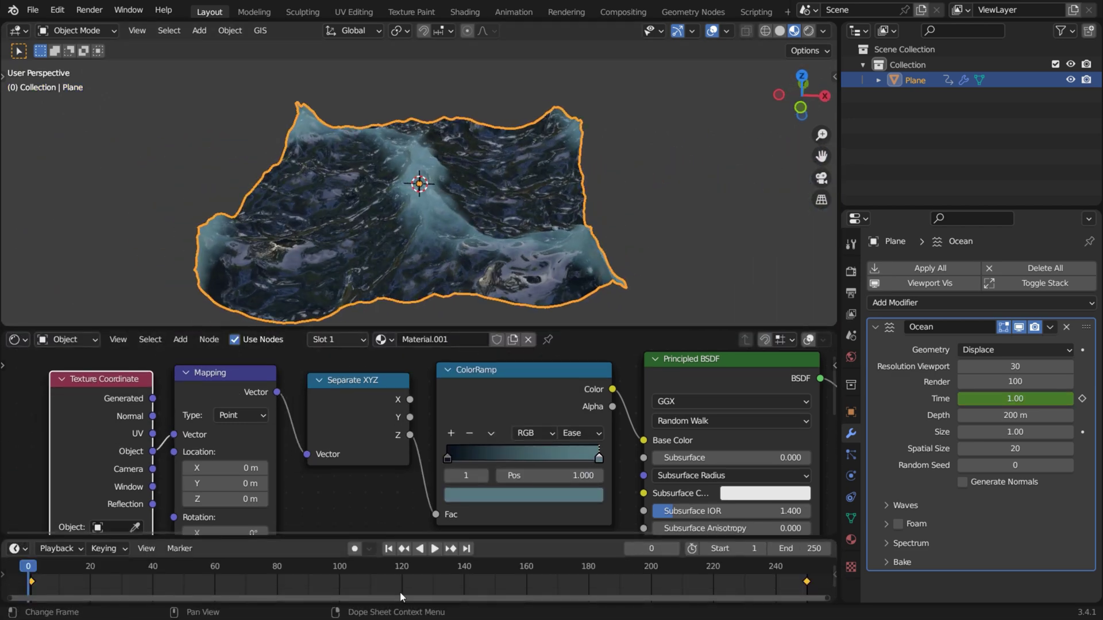
{"action": "left_click", "coordinate": [432, 548]}
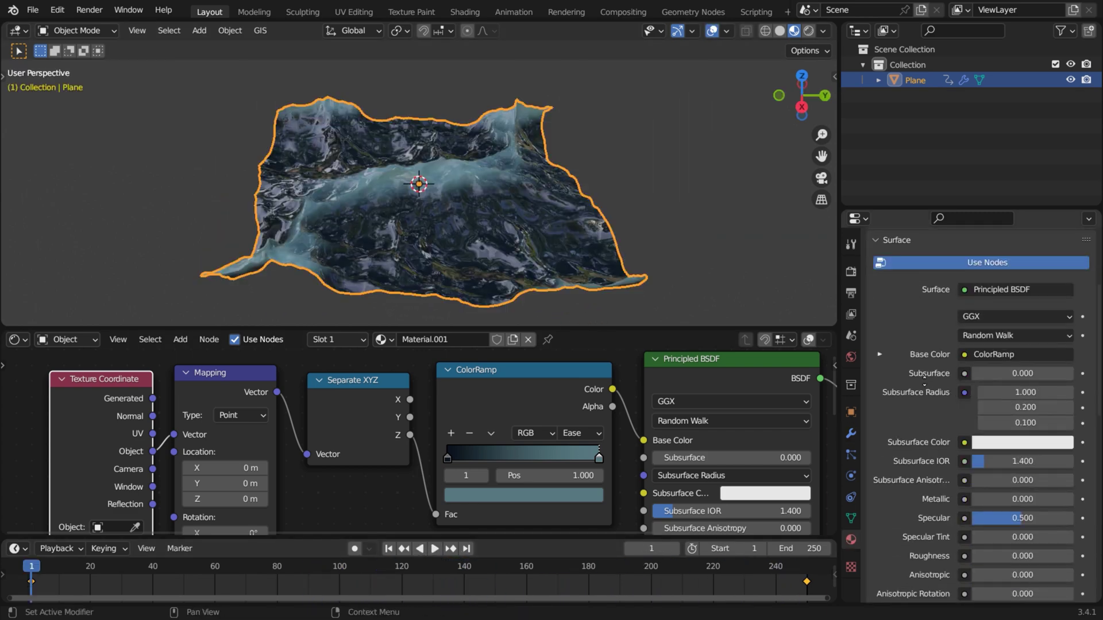
{"action": "scroll", "coordinate": [924, 378], "scroll_direction": "down", "scroll_amount": 5}
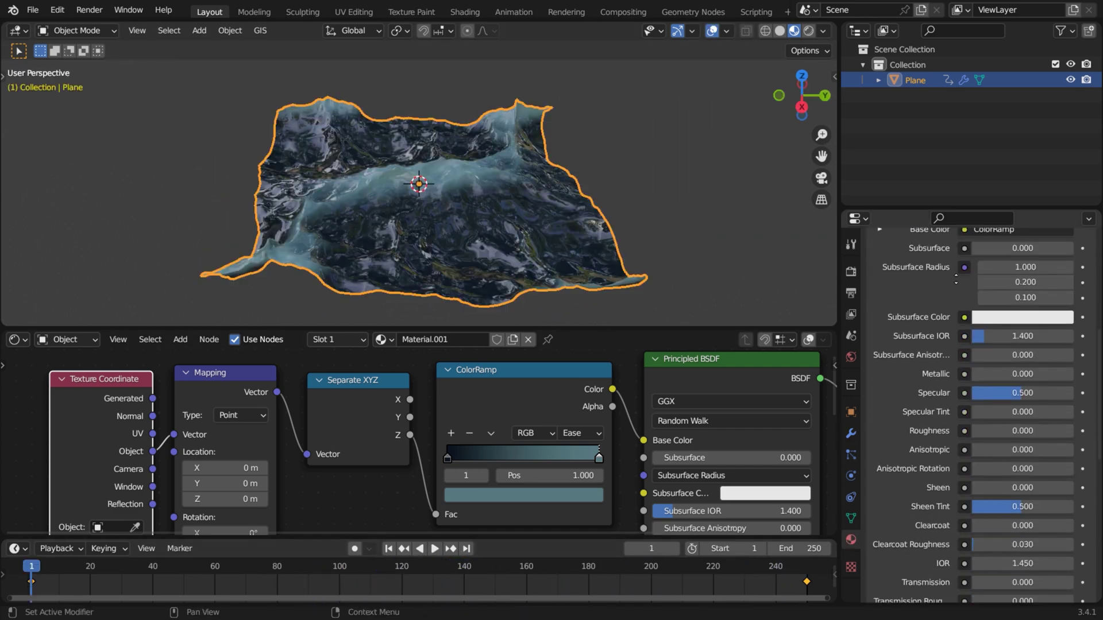
Step: Raise the material Roughness to about 0.229 and return to the modifier settings
{"action": "left_click_drag", "start_coordinate": [996, 431], "coordinate": [1021, 431]}
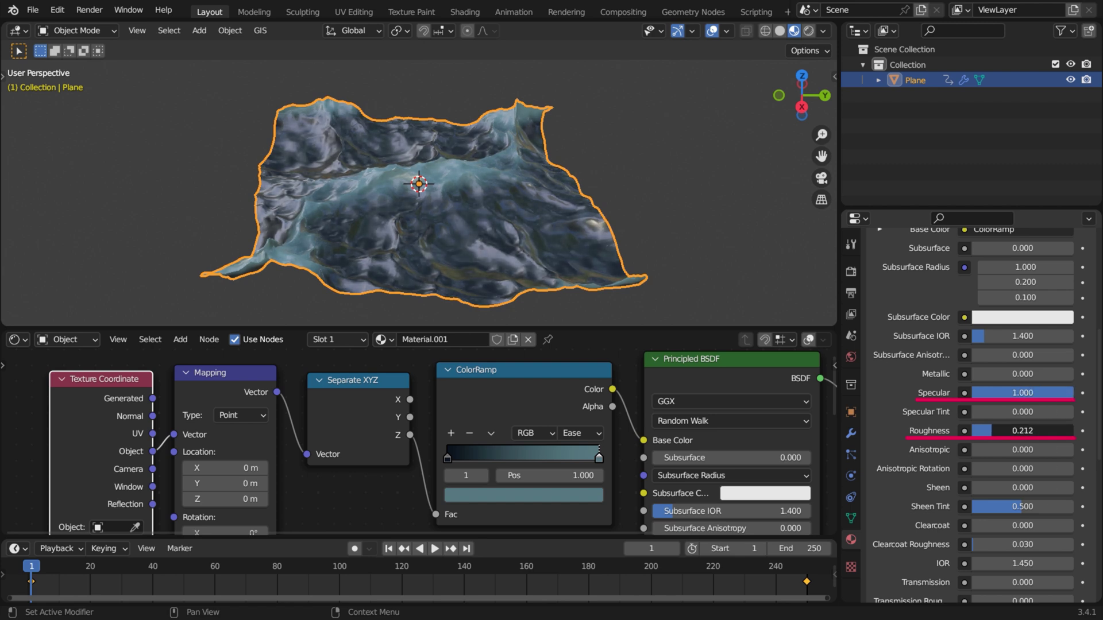
{"action": "left_click", "coordinate": [851, 432]}
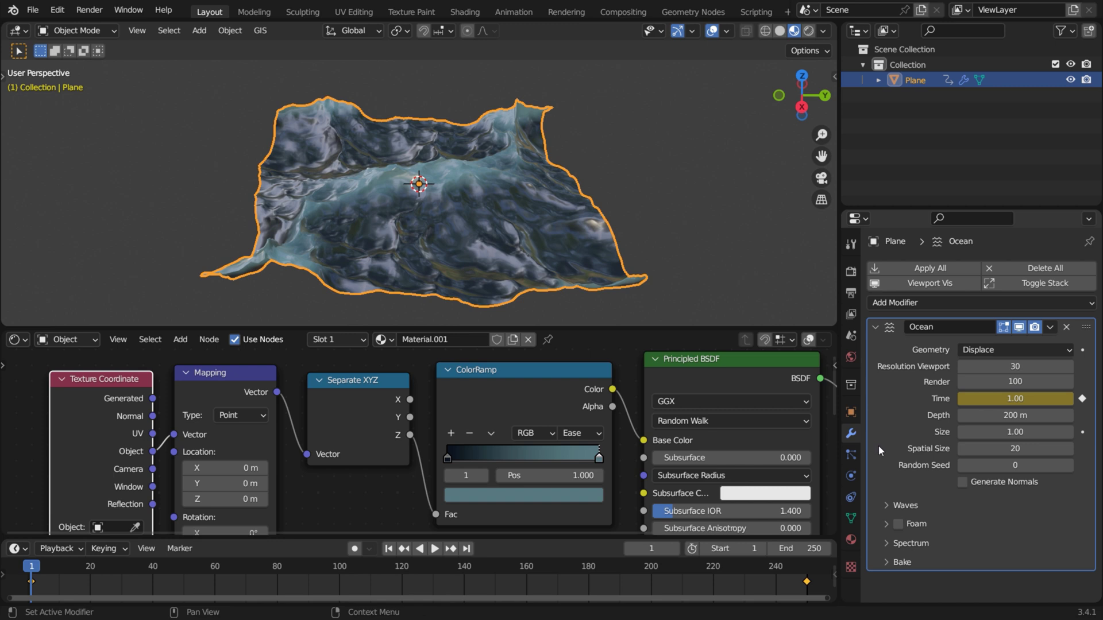
Step: Turn on ocean foam and name its data layer 'Foam'
{"action": "left_click", "coordinate": [901, 527]}
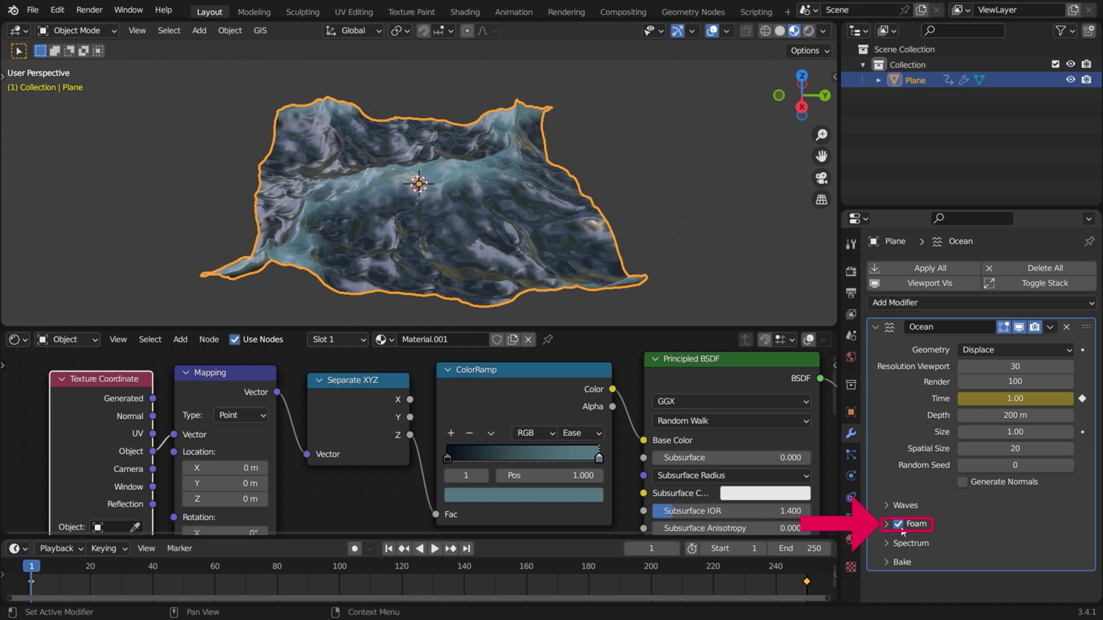
{"action": "left_click", "coordinate": [886, 524]}
{"action": "double_click", "coordinate": [1015, 547]}
{"action": "type", "text": "Foam"}
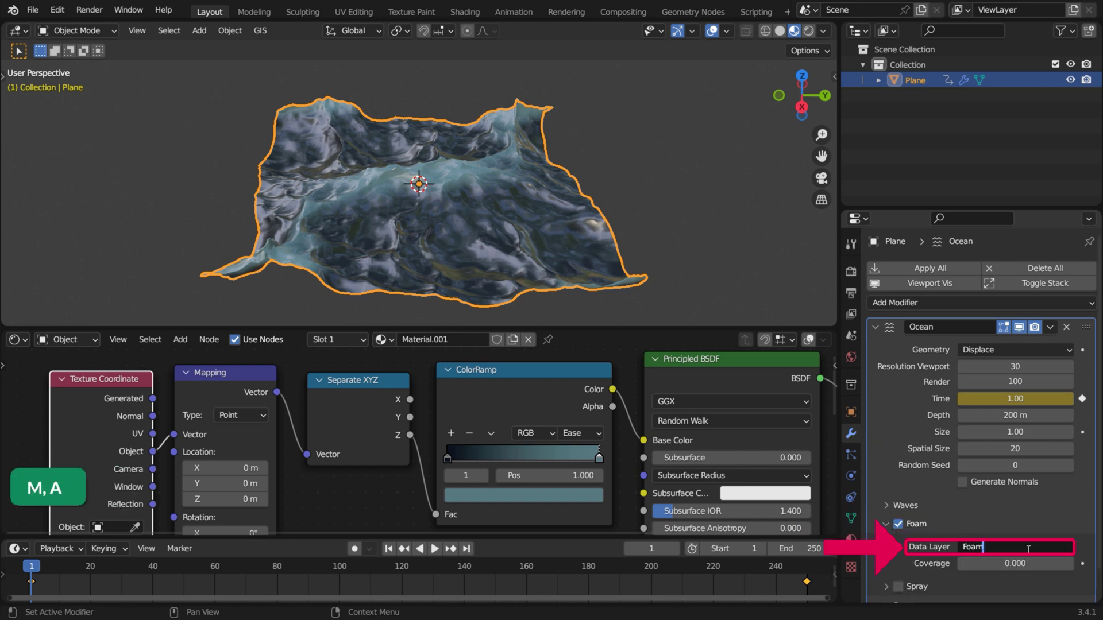
{"action": "key", "text": "Return"}
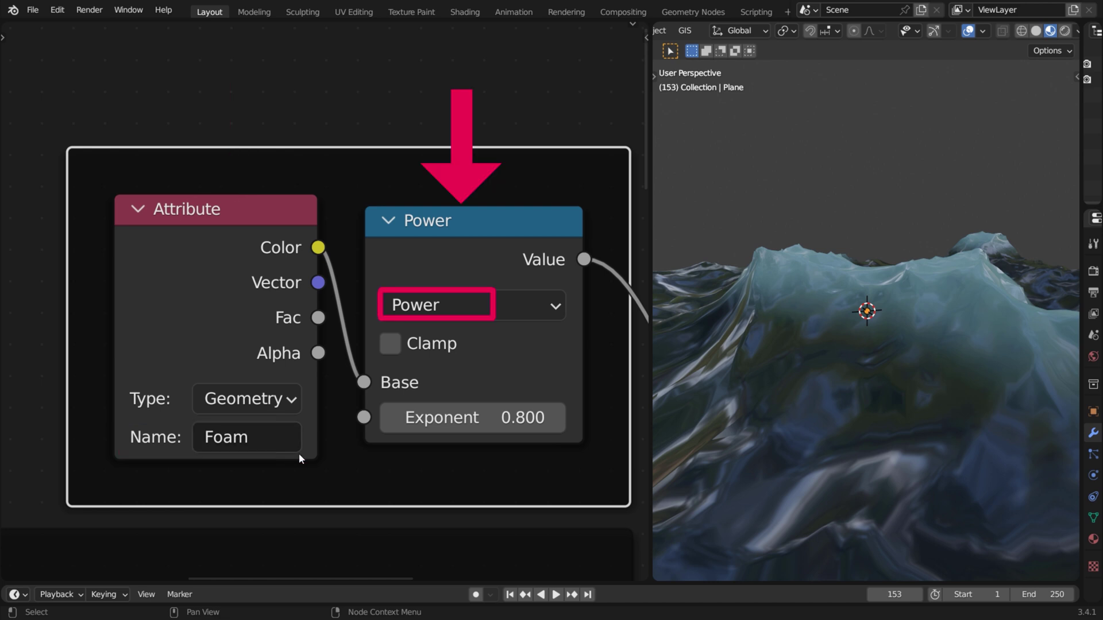
Step: Switch the viewport preview to a darker studio HDRI lighting environment
{"action": "middle_click_drag", "start_coordinate": [299, 453], "coordinate": [305, 38], "text": "ctrl"}
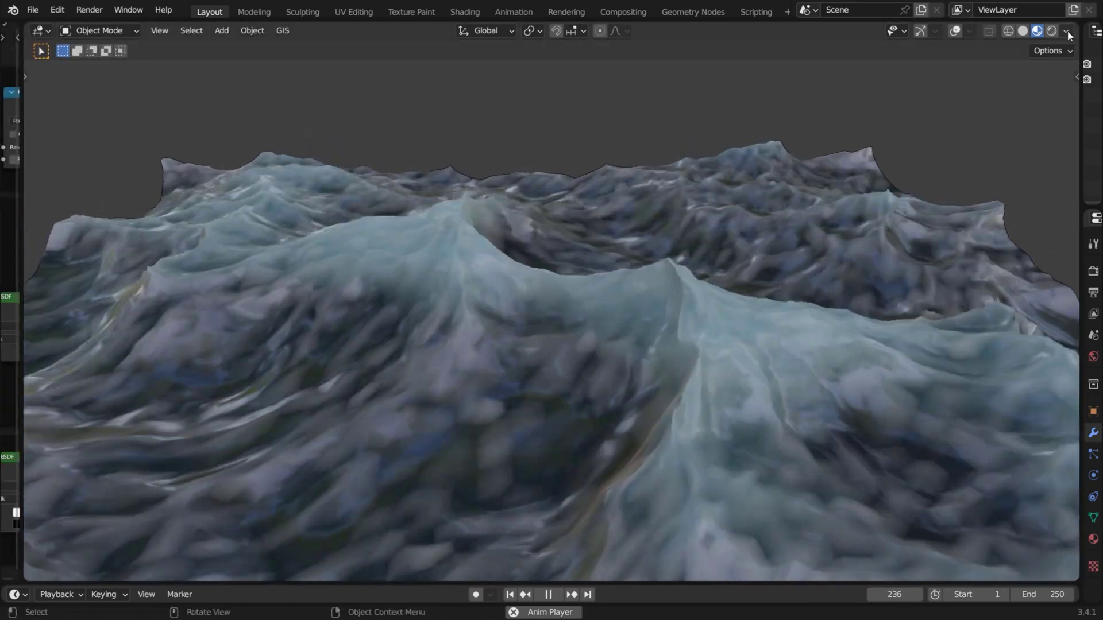
{"action": "left_click", "coordinate": [1068, 30]}
{"action": "left_click", "coordinate": [991, 155]}
{"action": "left_click", "coordinate": [958, 209]}
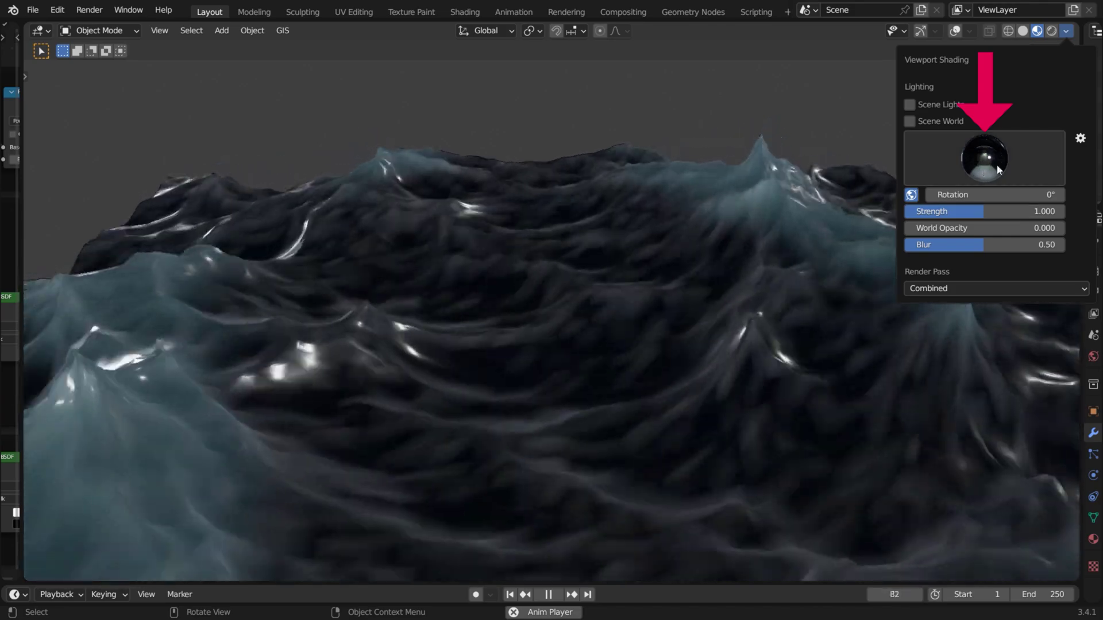
Step: Try a brighter outdoor HDRI, then settle on the interior environment for bluer waves
{"action": "left_click", "coordinate": [991, 155]}
{"action": "left_click", "coordinate": [802, 217]}
{"action": "left_click", "coordinate": [967, 163]}
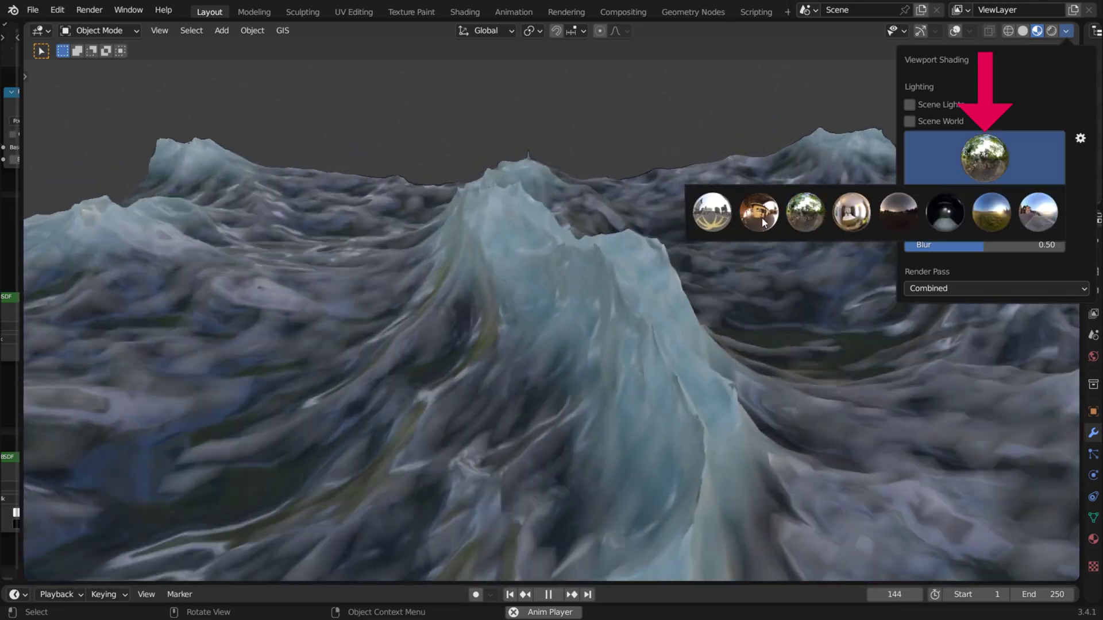
{"action": "left_click", "coordinate": [759, 218]}
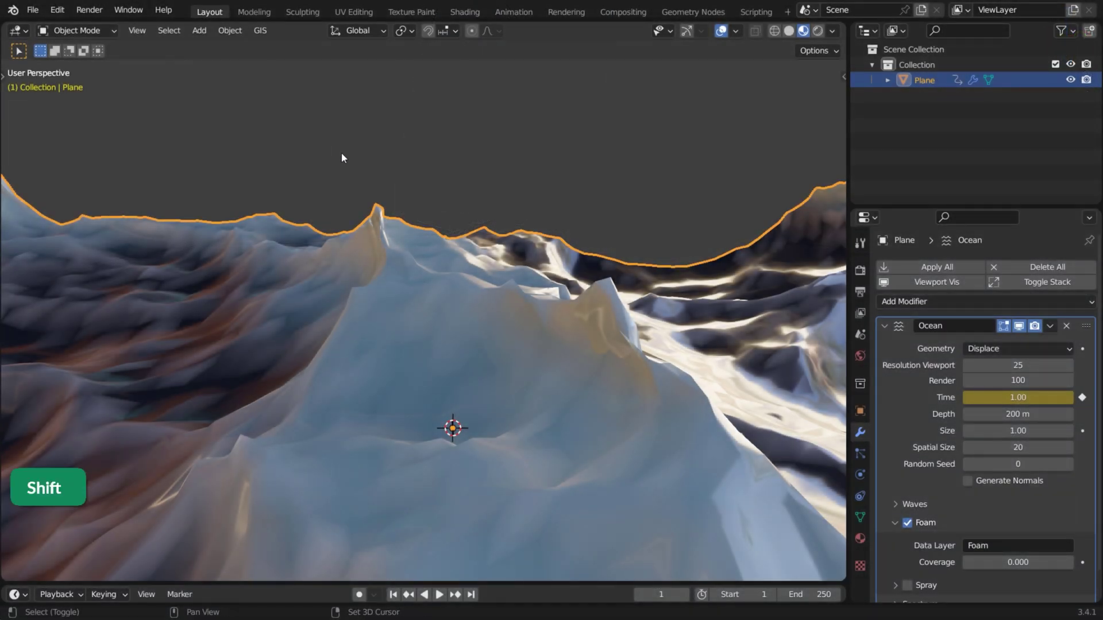
Step: Add a new plane mesh and raise it along Z above the water
{"action": "key", "text": "shift+a"}
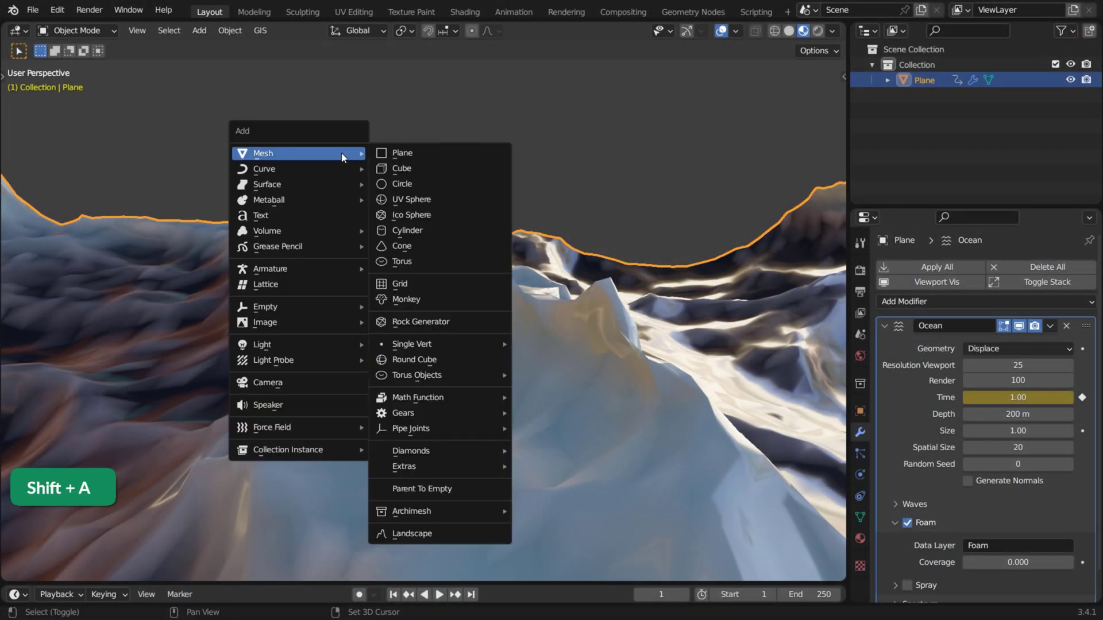
{"action": "left_click", "coordinate": [399, 149]}
{"action": "key", "text": "g"}
{"action": "key", "text": "z"}
{"action": "key", "text": "KP_7"}
Step: Subdivide the new plane twice into a finer grid in Edit Mode
{"action": "key", "text": "Tab"}
{"action": "right_click", "coordinate": [471, 269]}
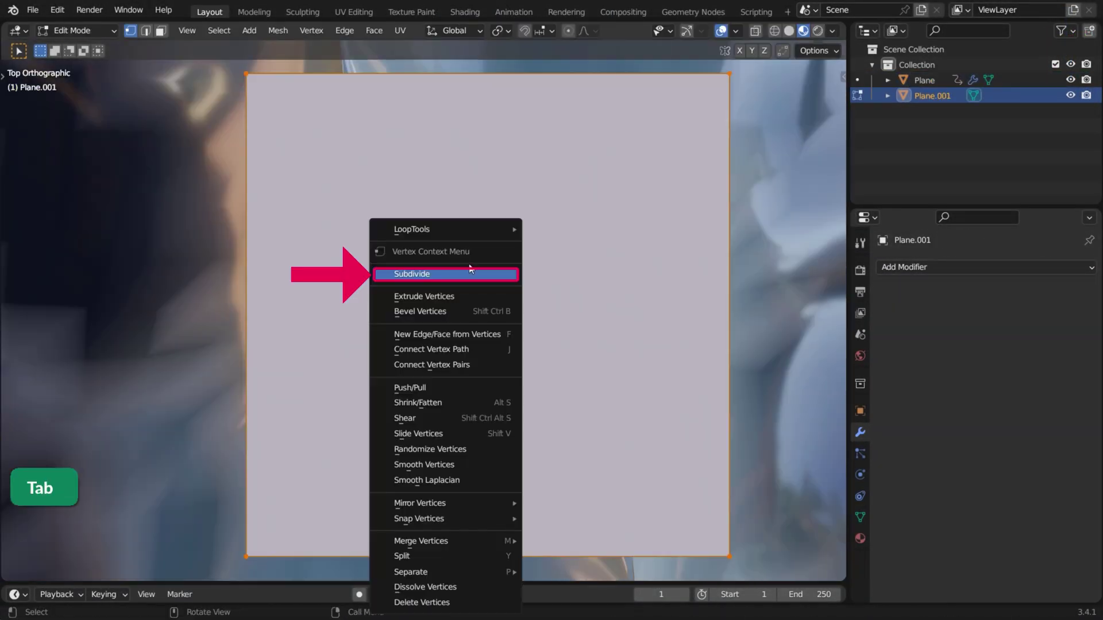
{"action": "left_click", "coordinate": [471, 275]}
{"action": "key", "text": "shift+r"}
{"action": "key", "text": "shift+r"}
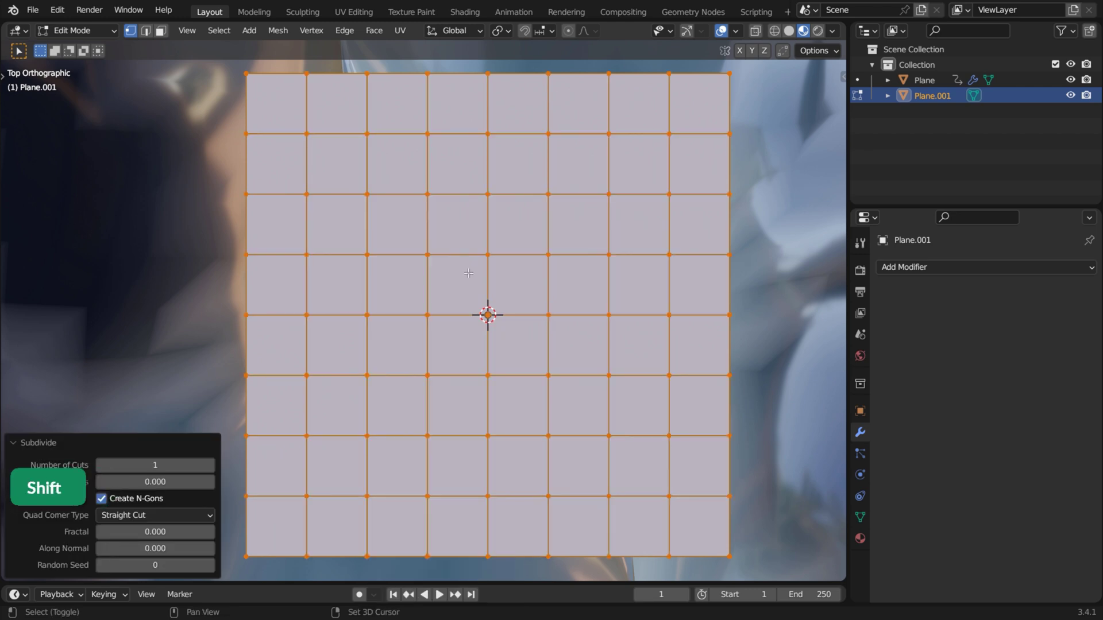
{"action": "key", "text": "Tab"}
Step: Rename the new plane Shrinkwrap and the ocean plane Ocean in the Outliner
{"action": "double_click", "coordinate": [933, 96]}
{"action": "type", "text": "S"}
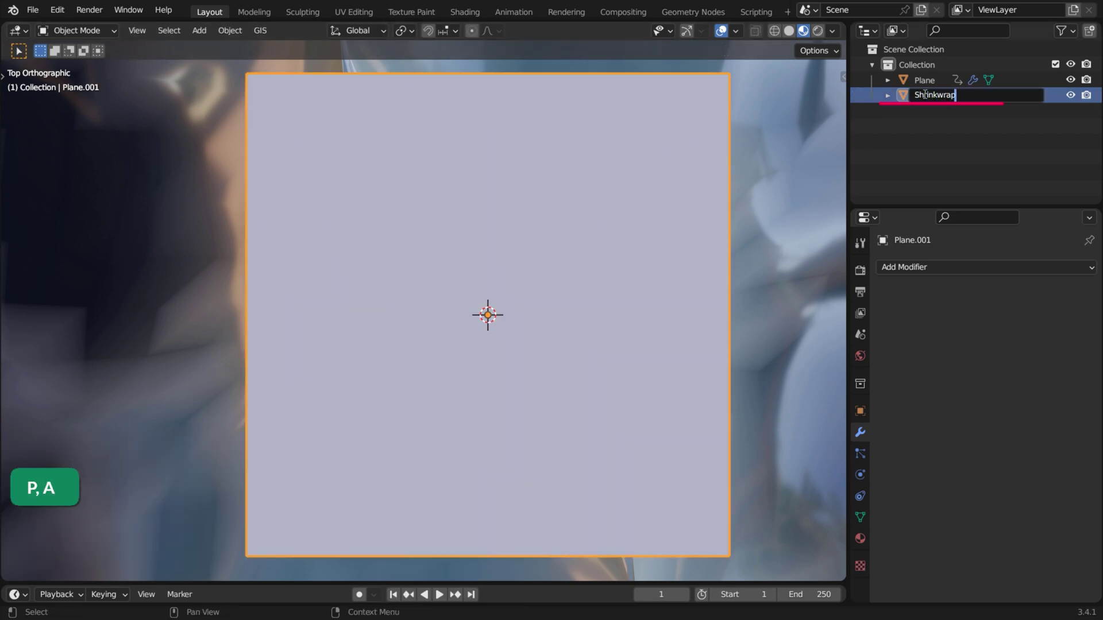
{"action": "type", "text": "hrinkwrap"}
{"action": "key", "text": "Return"}
{"action": "left_click", "coordinate": [924, 79]}
{"action": "double_click", "coordinate": [924, 80]}
{"action": "type", "text": "Ocea"}
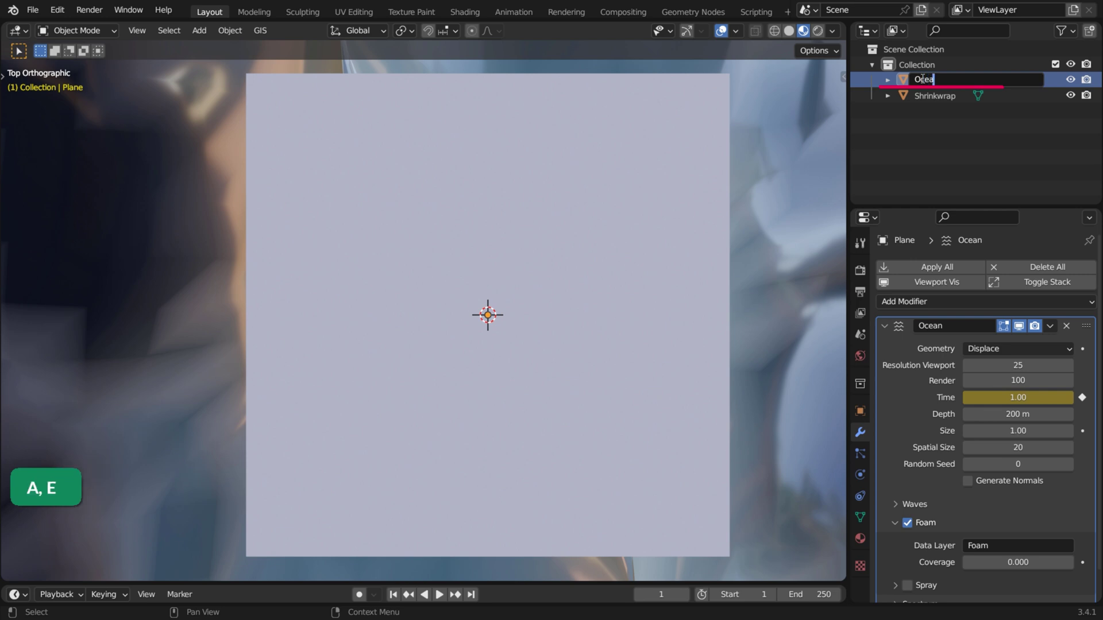
{"action": "type", "text": "n"}
{"action": "key", "text": "Return"}
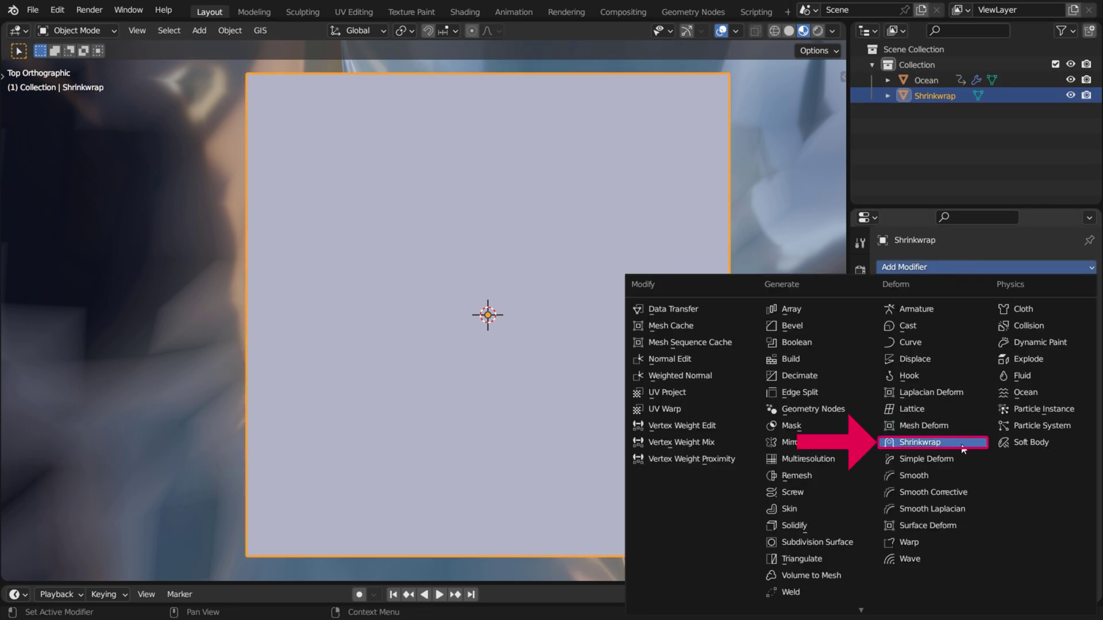
Step: Add a Shrinkwrap modifier targeting Ocean and select a vertex of the plane
{"action": "left_click", "coordinate": [964, 447]}
{"action": "left_click", "coordinate": [783, 376]}
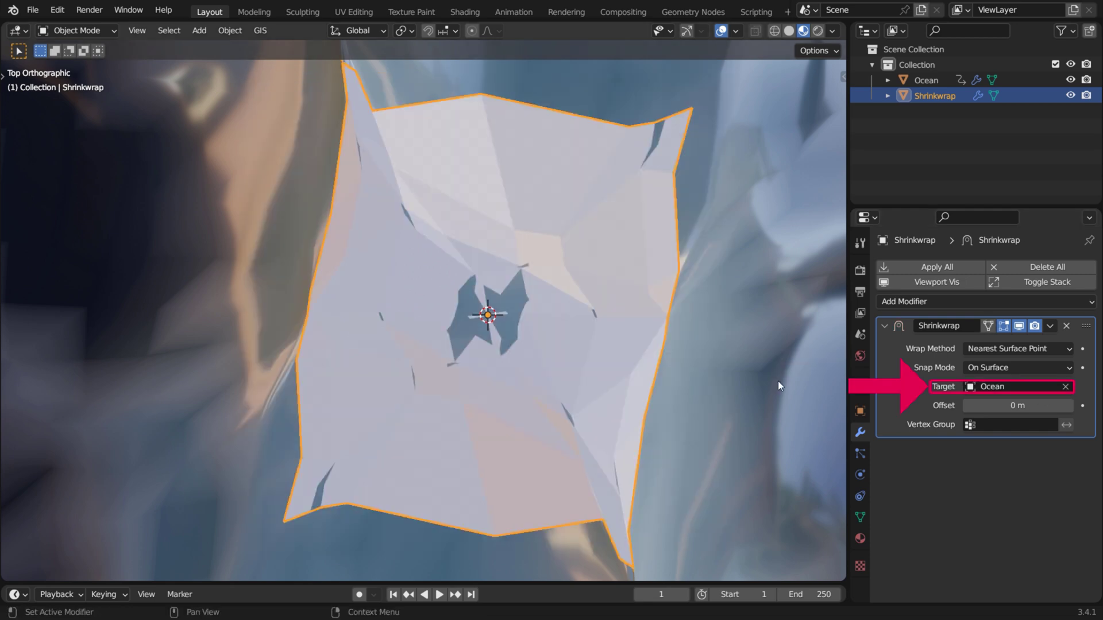
{"action": "key", "text": "Tab"}
{"action": "left_click", "coordinate": [249, 74]}
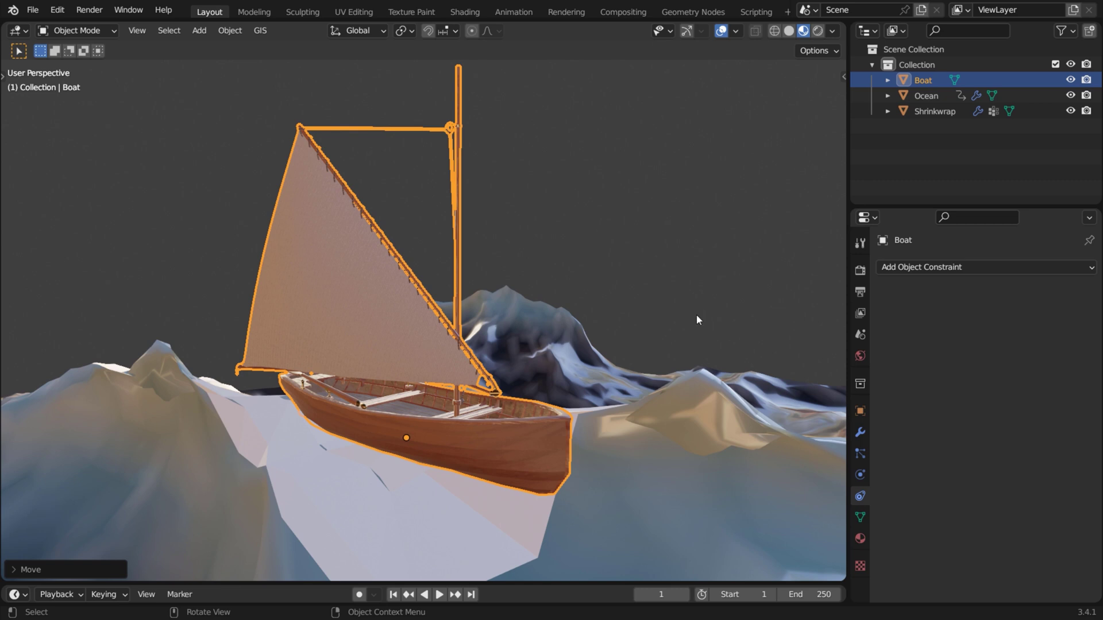
Step: Give the Boat a Copy Transforms constraint targeting Shrinkwrap's Group vertex group
{"action": "left_click", "coordinate": [869, 360]}
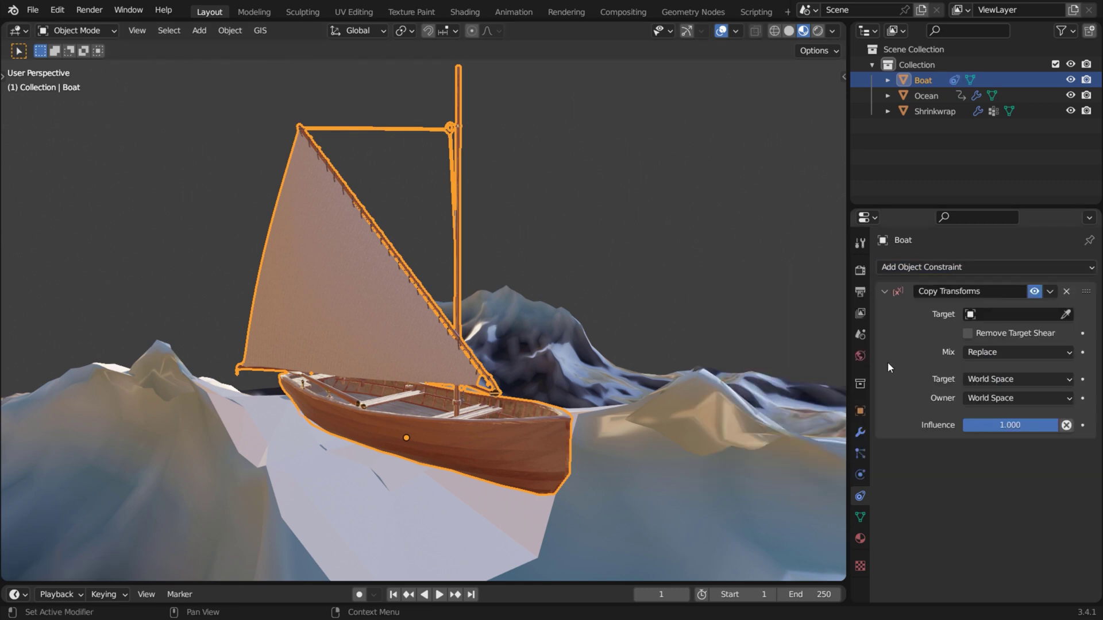
{"action": "left_click", "coordinate": [1067, 314]}
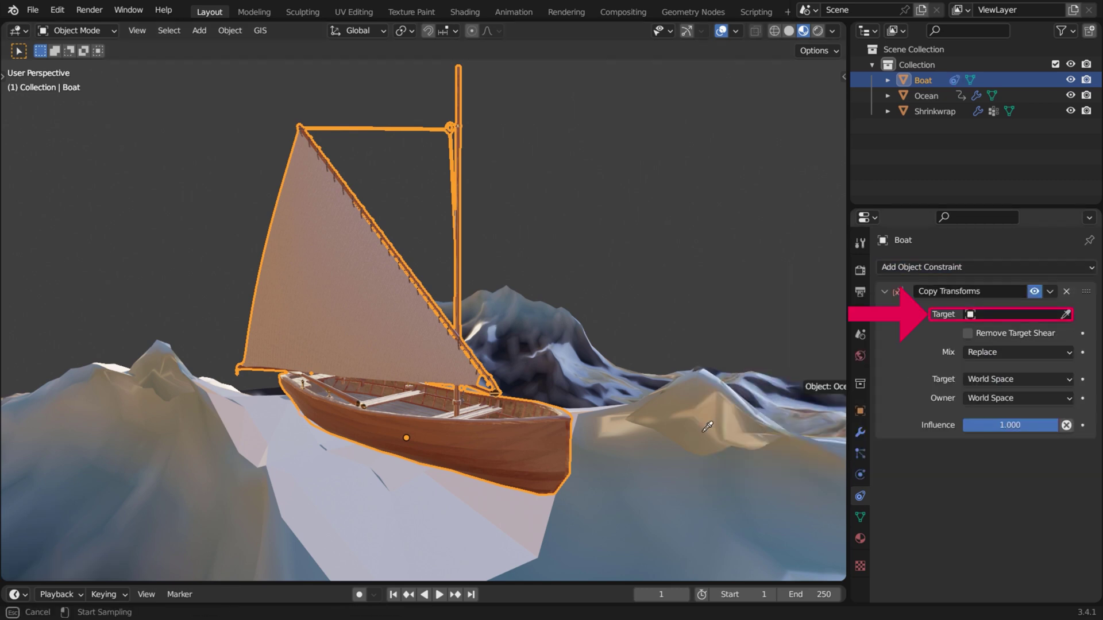
{"action": "left_click", "coordinate": [407, 504]}
{"action": "left_click", "coordinate": [1017, 332]}
{"action": "left_click", "coordinate": [990, 356]}
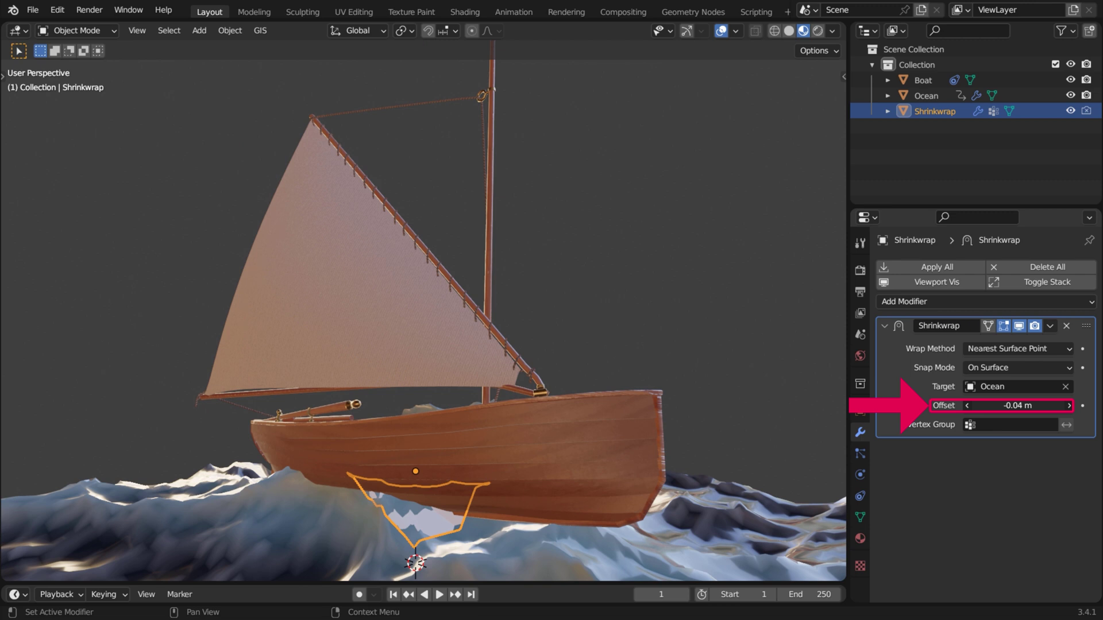
Step: Lower the Boat's Copy Transforms influence to about 0.471
{"action": "left_click", "coordinate": [584, 442]}
{"action": "left_click", "coordinate": [860, 475]}
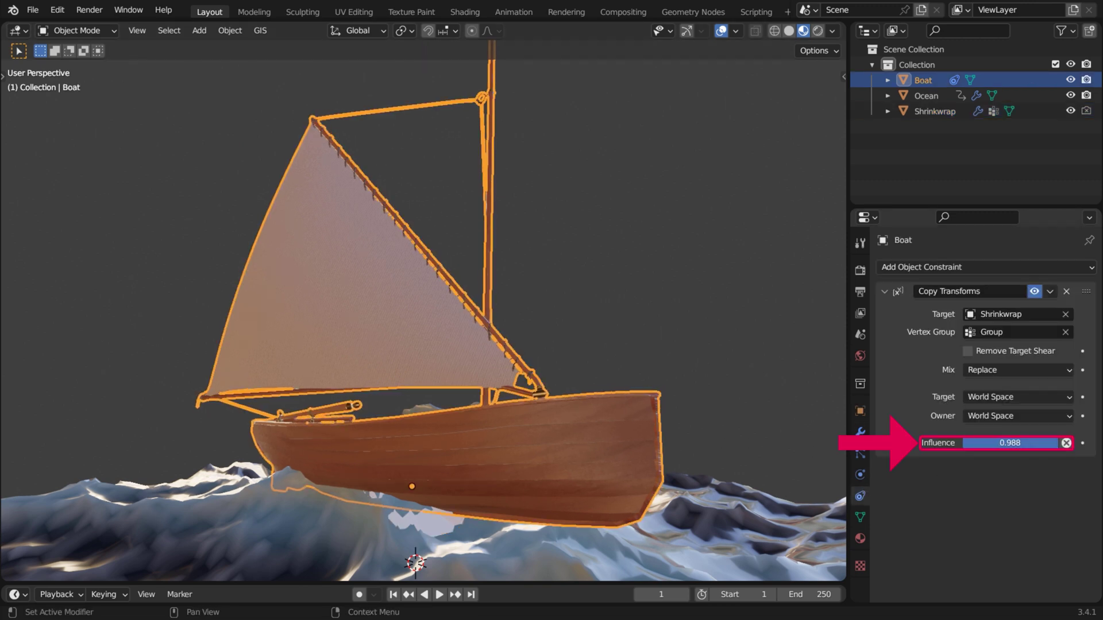
{"action": "left_click_drag", "start_coordinate": [1061, 443], "coordinate": [974, 443]}
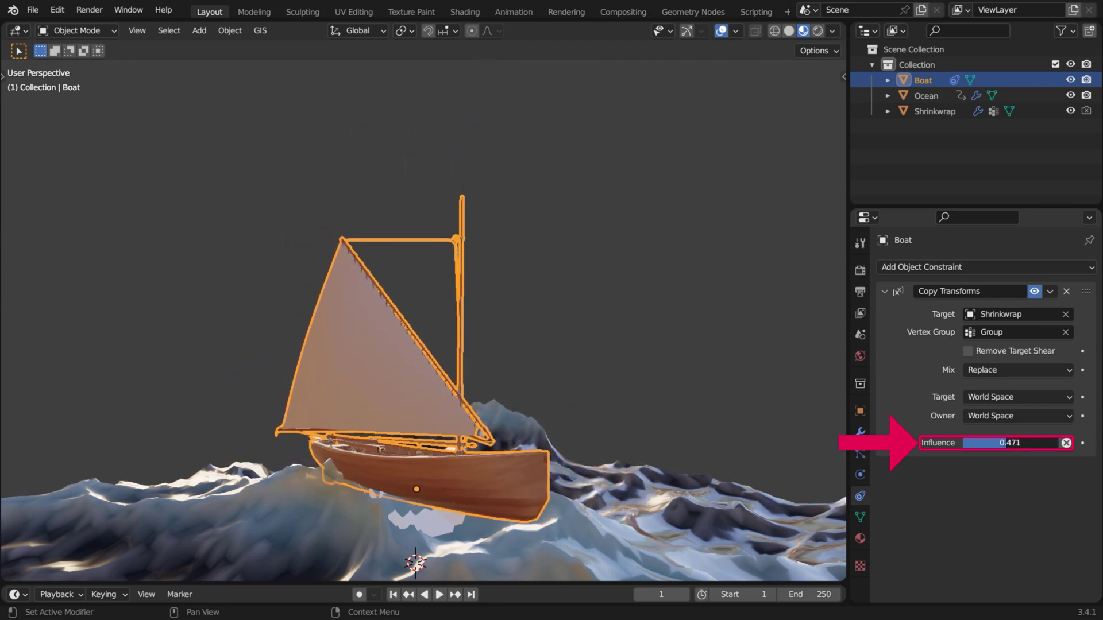